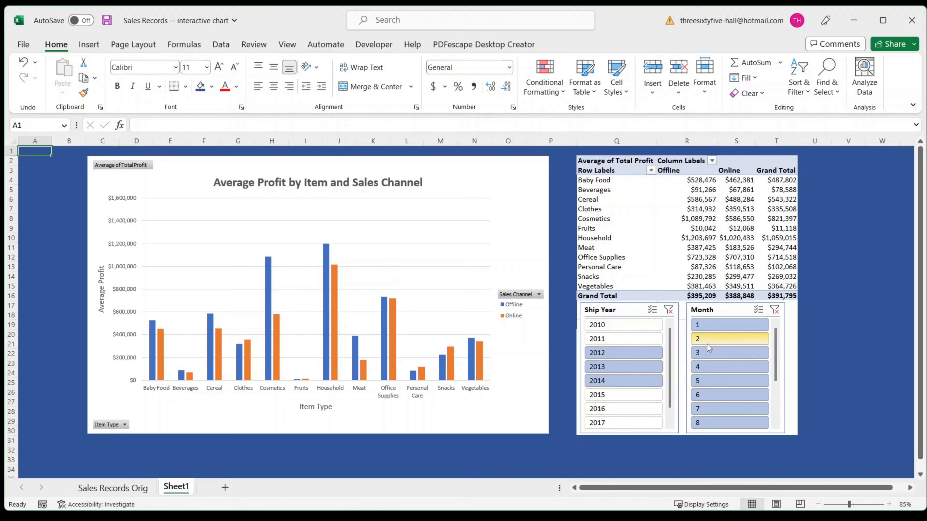
Filter the chart to months 2 through 5 and extend the ship years to 2012 through 2015
click(708, 339)
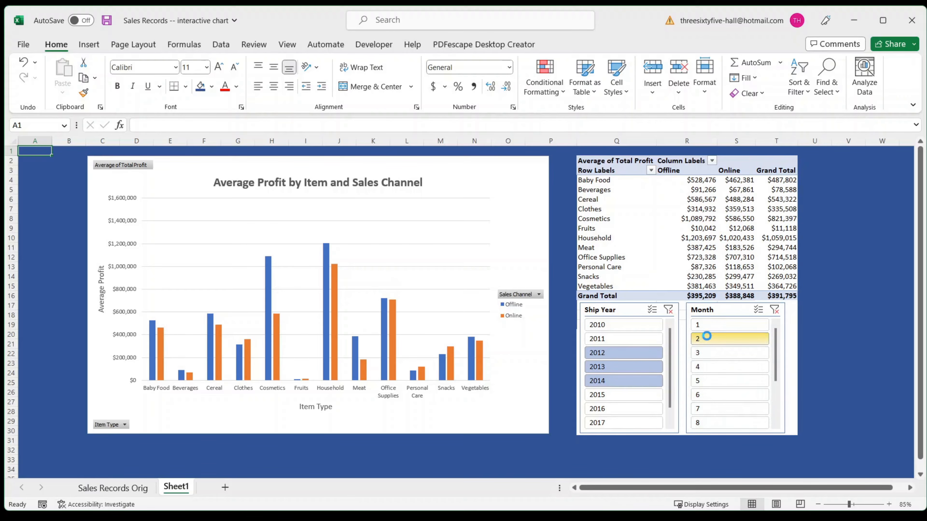
shift+click(706, 380)
shift+click(623, 394)
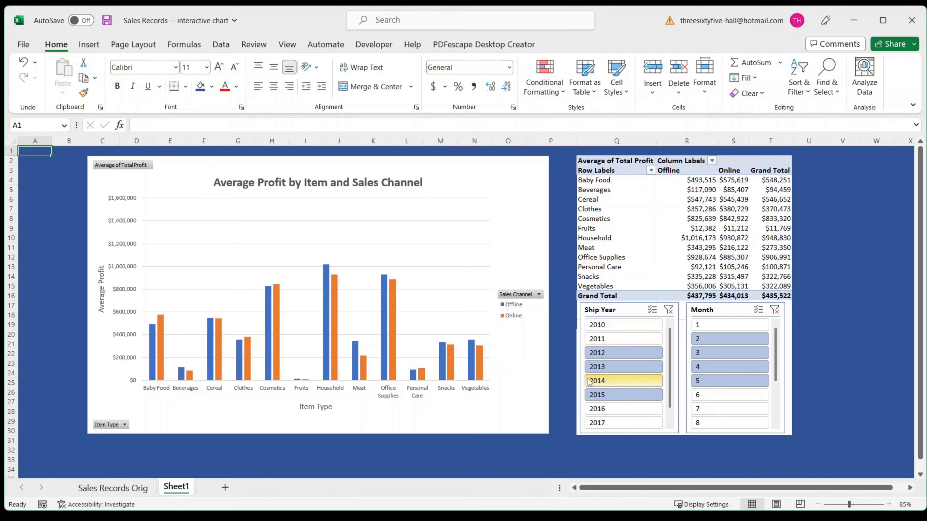
Convert the sales data in A1:O981 on the Sales Records Orig sheet into a table with headers
key(ctrl+Page_Up)
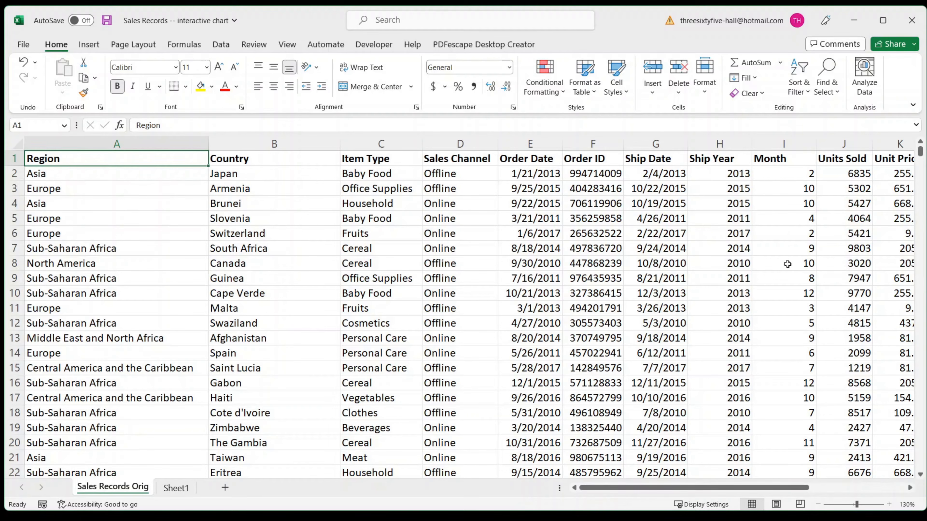
drag(721, 492, 816, 491)
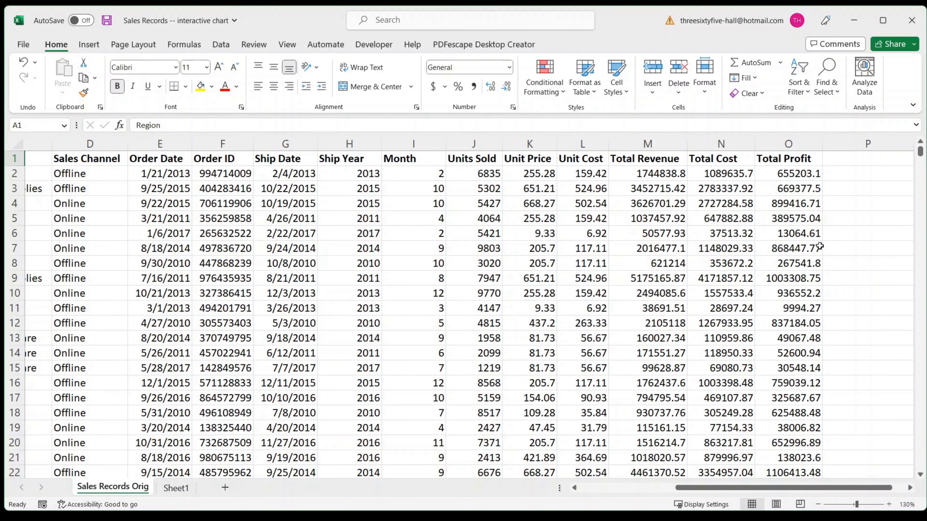
drag(822, 488, 727, 491)
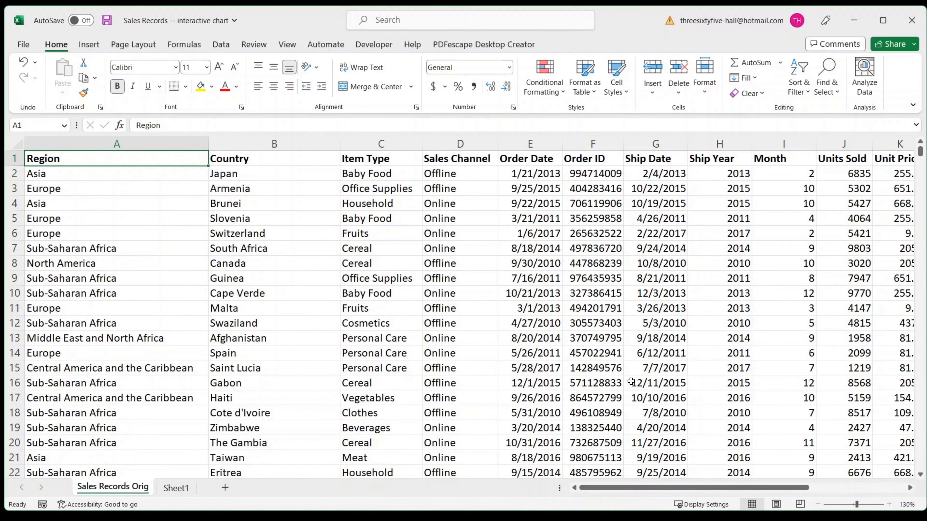
drag(668, 491, 584, 491)
click(88, 44)
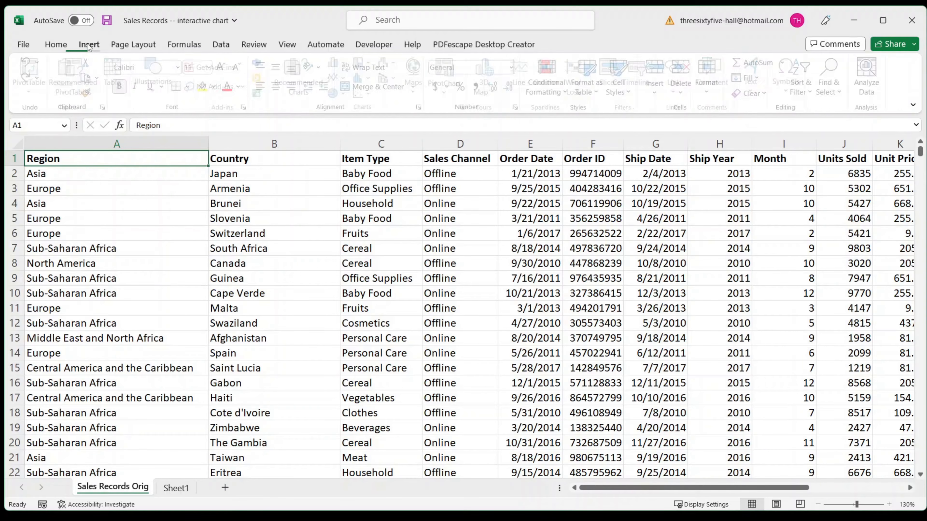
click(124, 72)
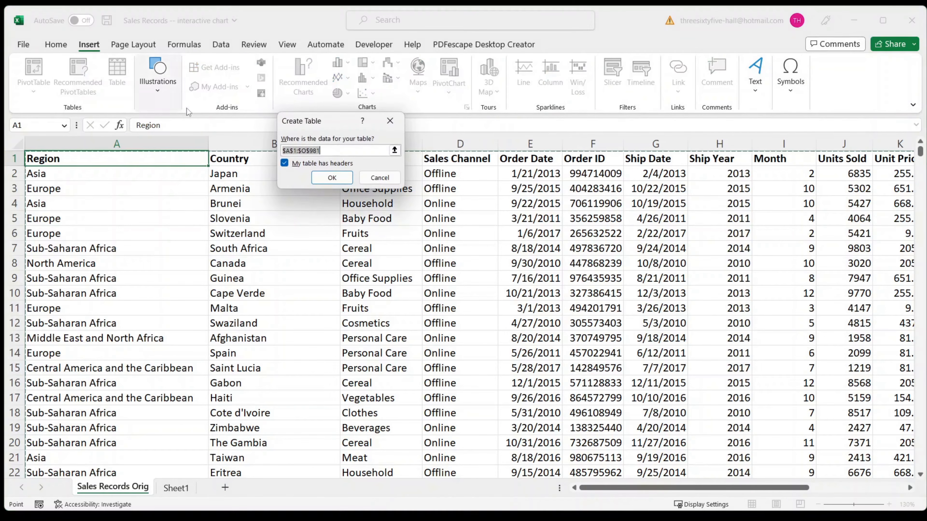
click(328, 179)
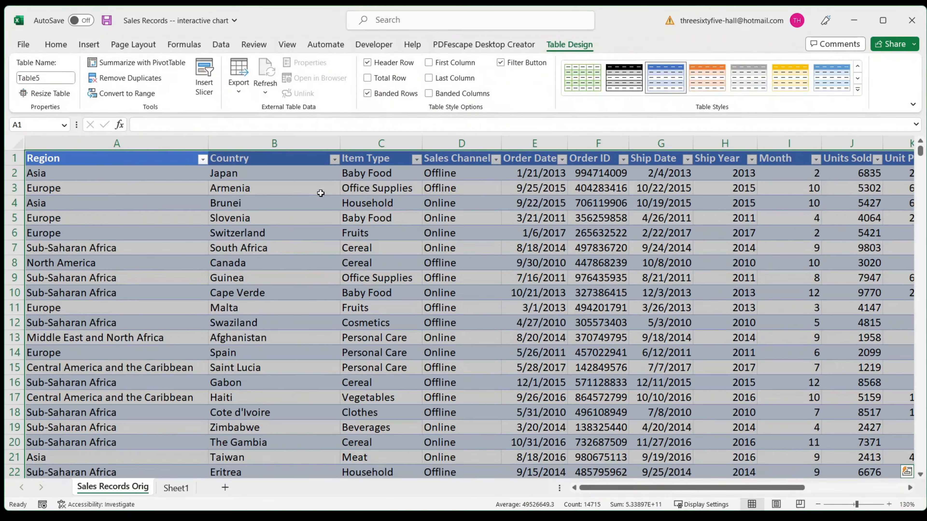
click(303, 263)
click(64, 49)
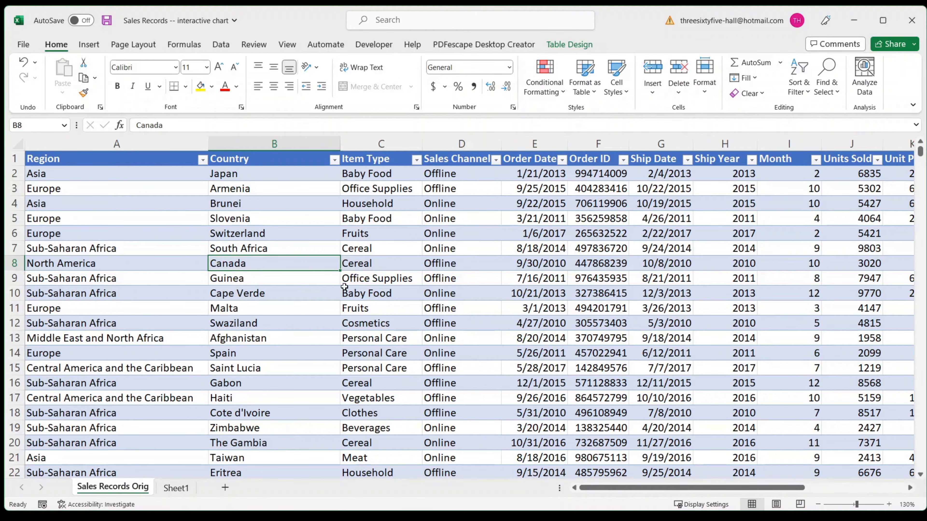
Fill all cells of Sheet1 with white to hide the gridlines
click(179, 490)
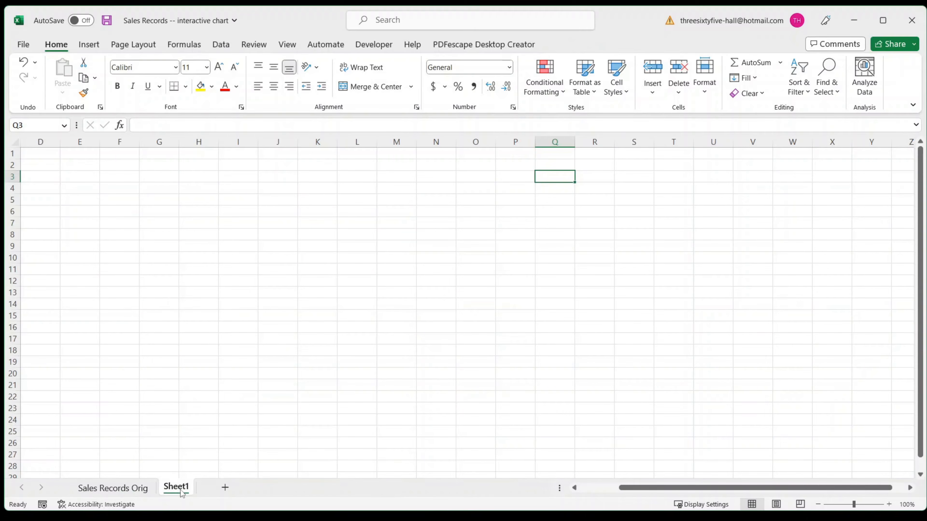
click(160, 259)
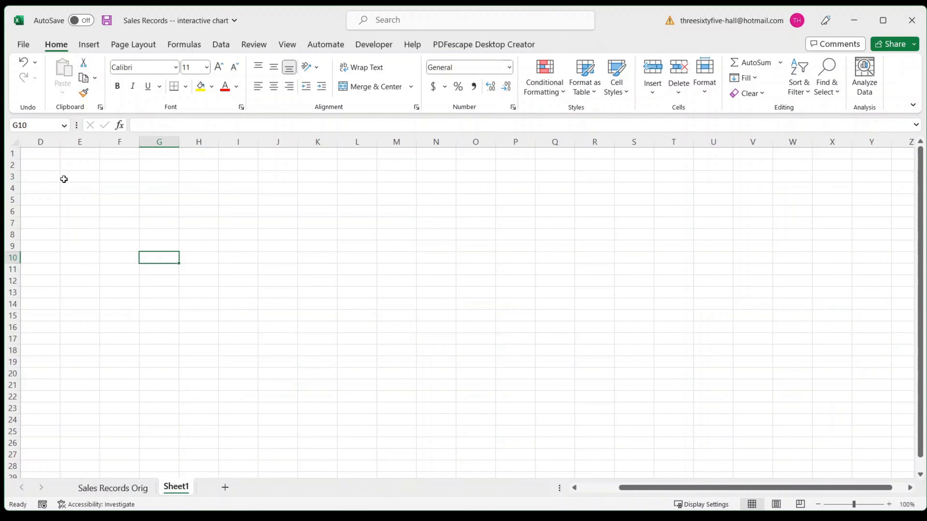
click(15, 141)
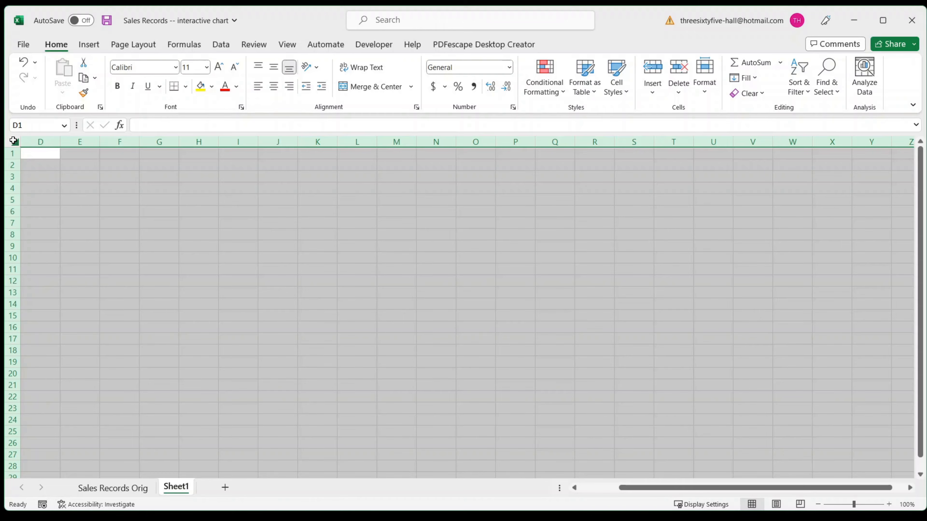
click(212, 87)
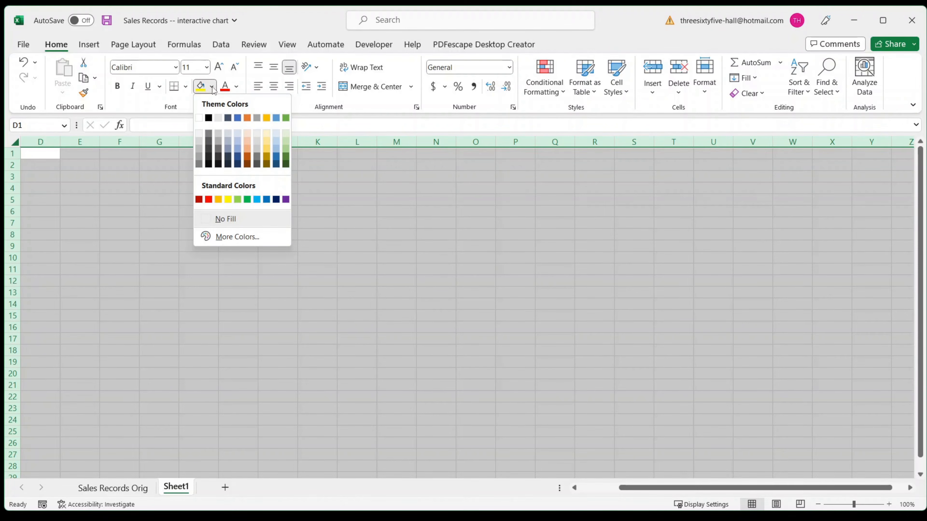
click(199, 118)
click(277, 245)
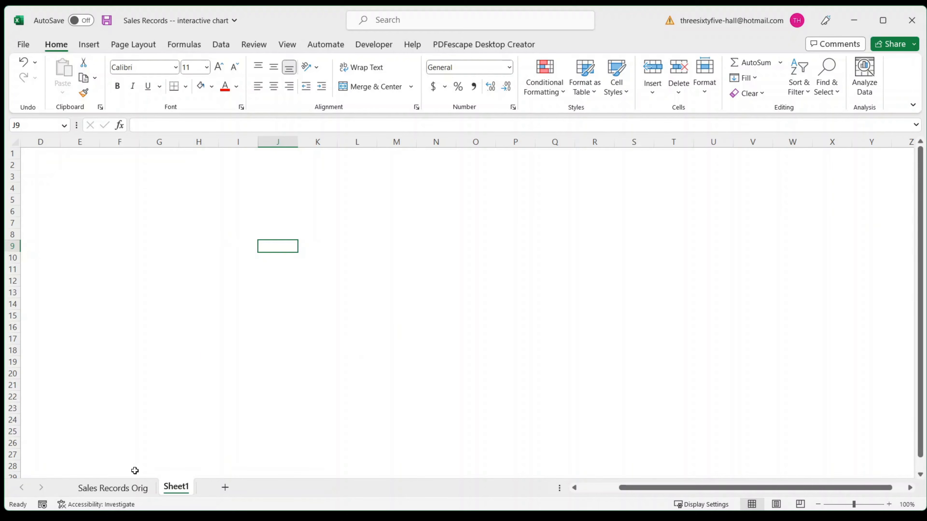
Insert a PivotTable based on the Sales Records Orig table, placed on the existing Sheet1 at cell Q2
click(139, 490)
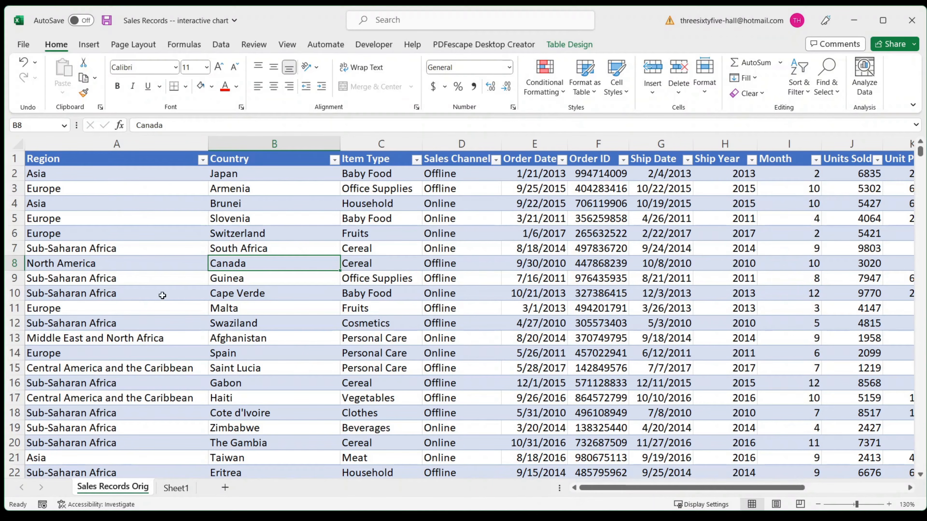
click(116, 190)
click(110, 173)
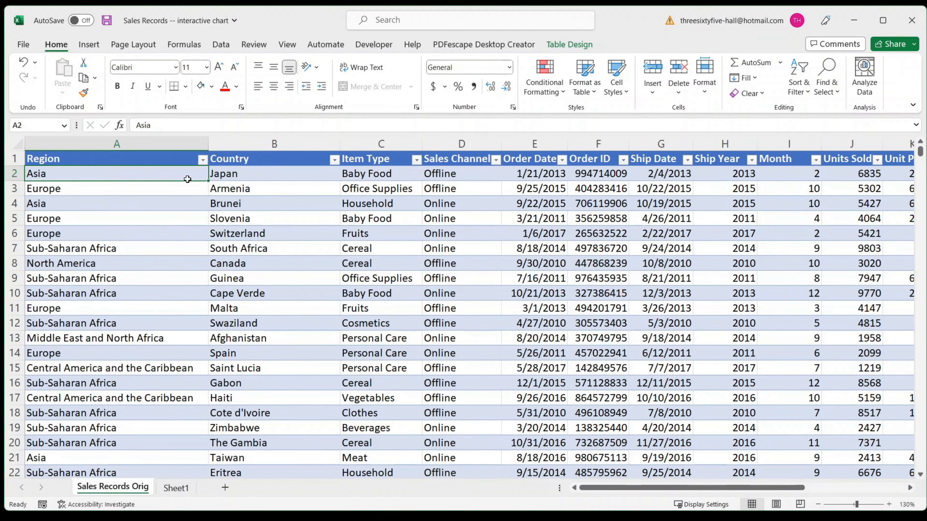
click(169, 161)
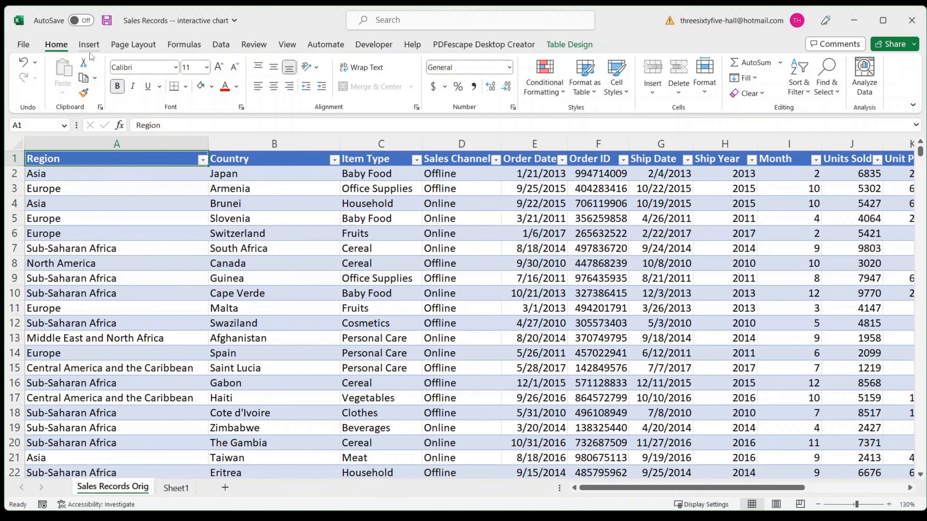
click(89, 45)
click(34, 68)
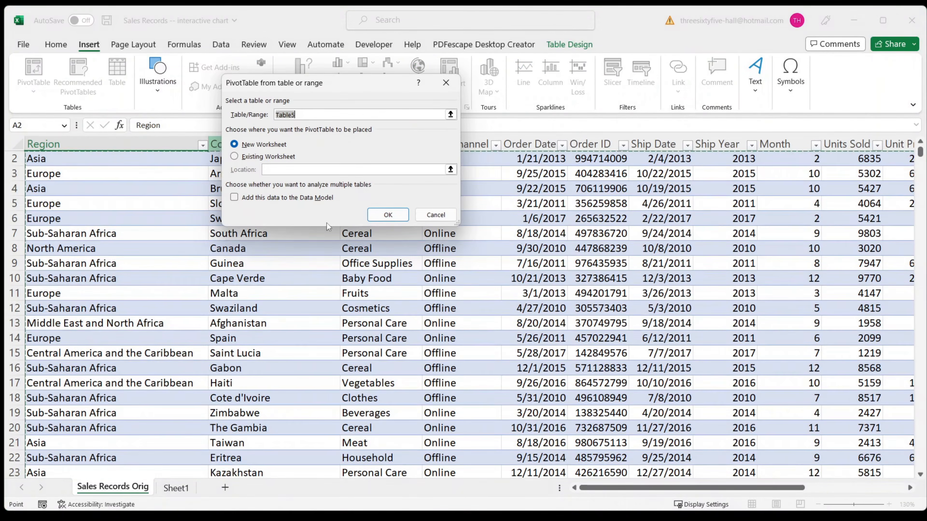
click(269, 156)
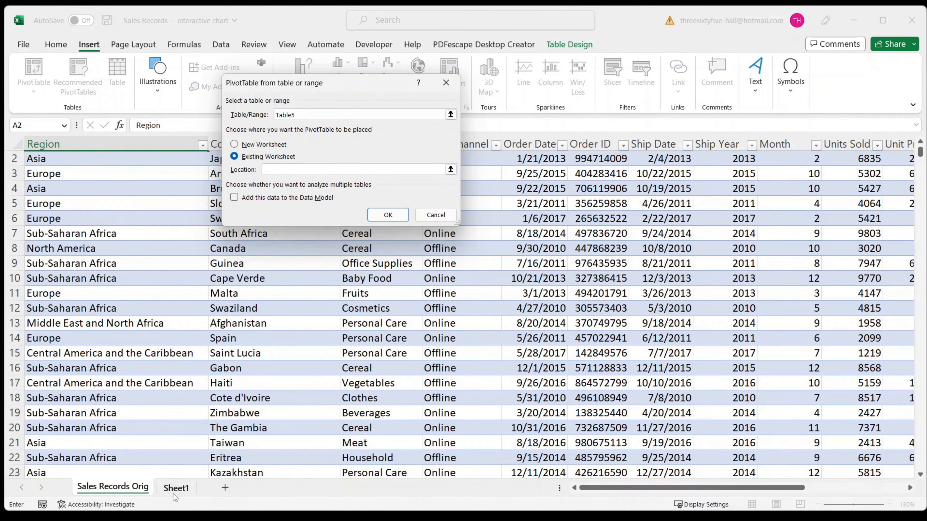
click(176, 488)
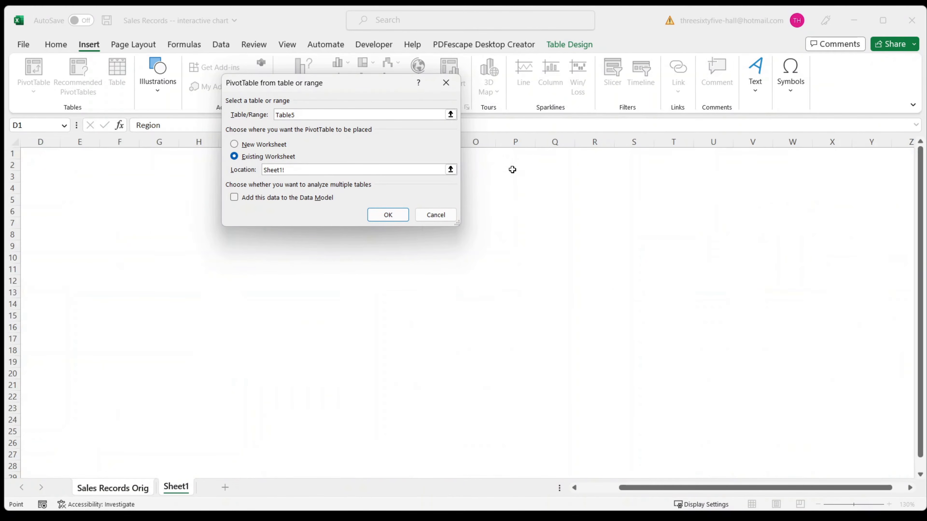
click(558, 166)
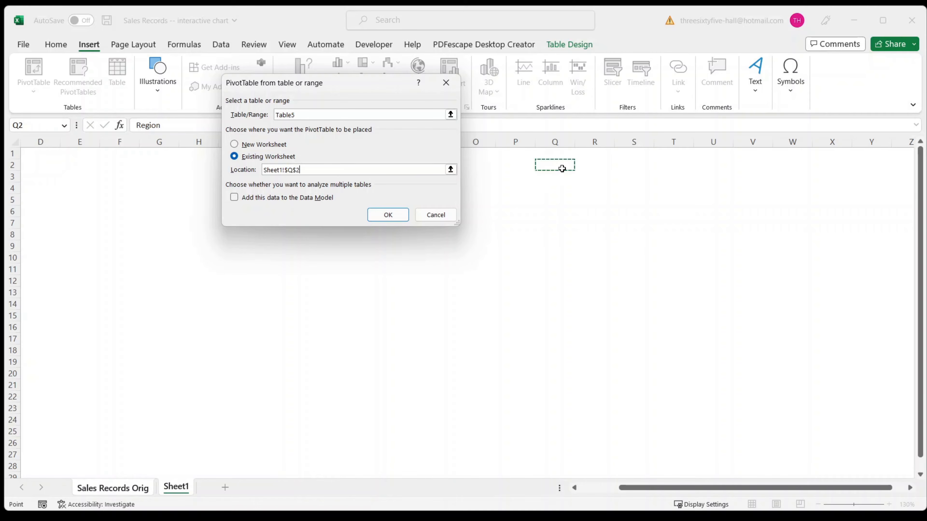
click(379, 215)
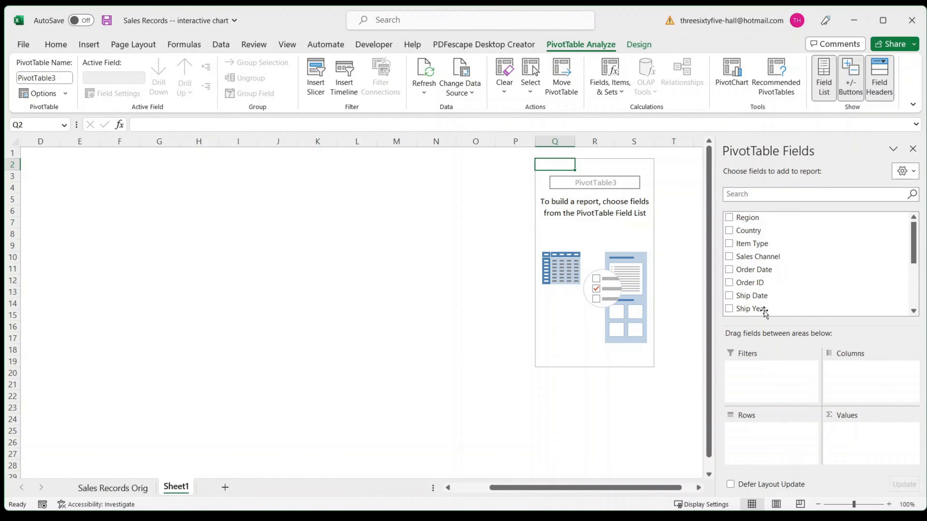
Lay out the PivotTable with Item Type as rows, Sales Channel as columns and Total Profit as values
drag(752, 244, 771, 451)
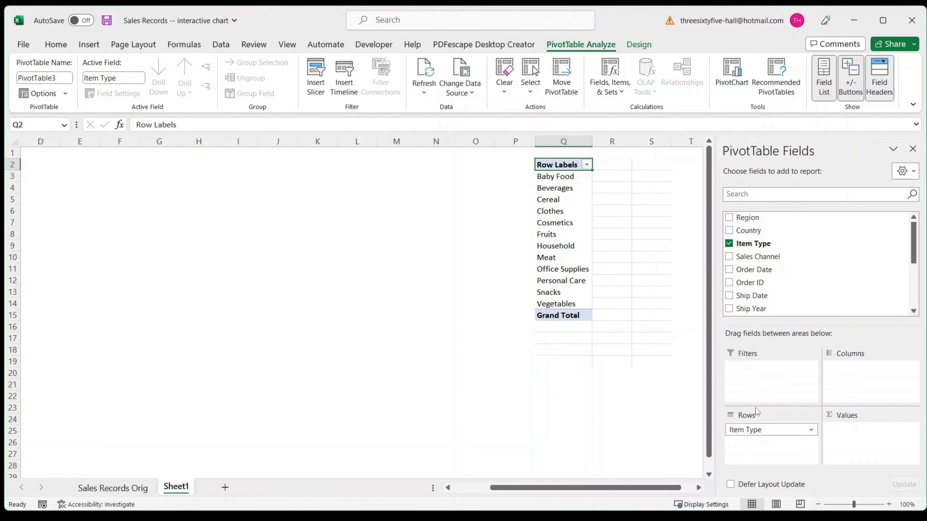
drag(751, 256, 859, 378)
scroll(792, 303, down, 5)
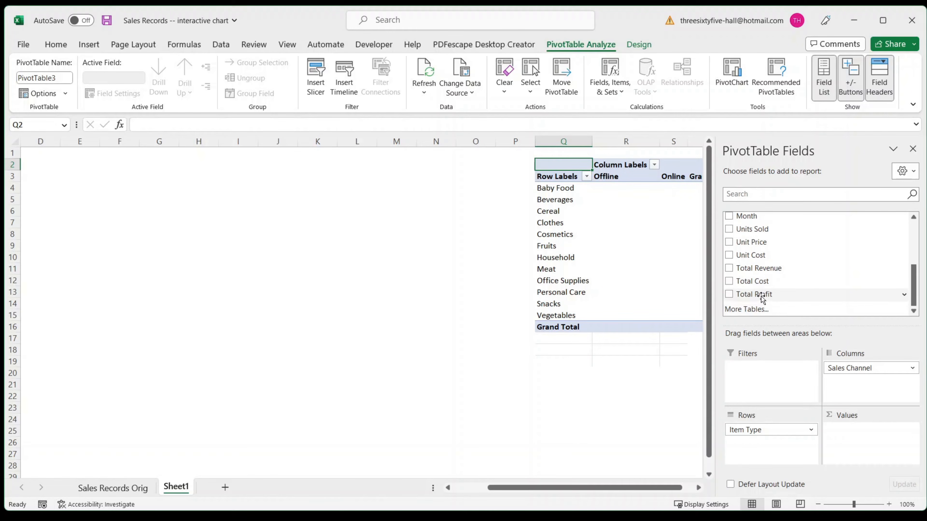
drag(759, 294, 848, 448)
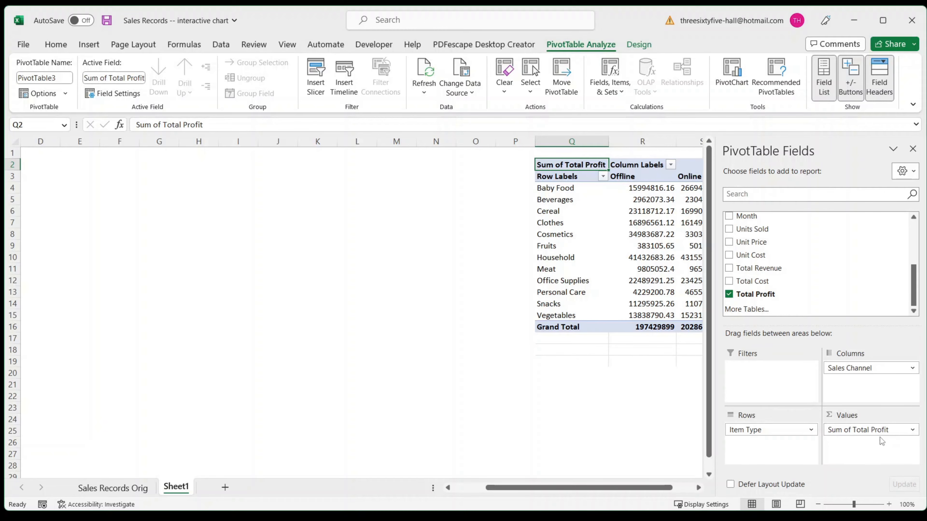
Summarize the PivotTable's Total Profit values by Average
click(913, 431)
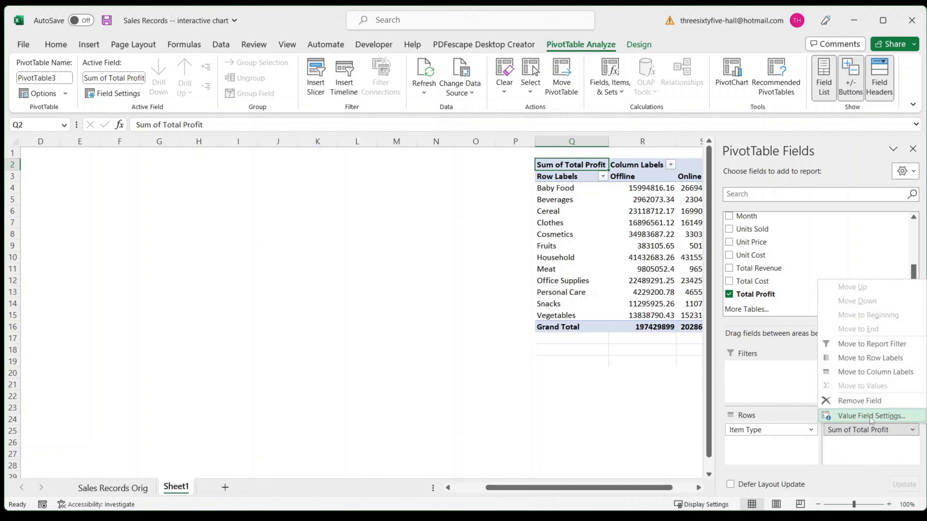
click(871, 416)
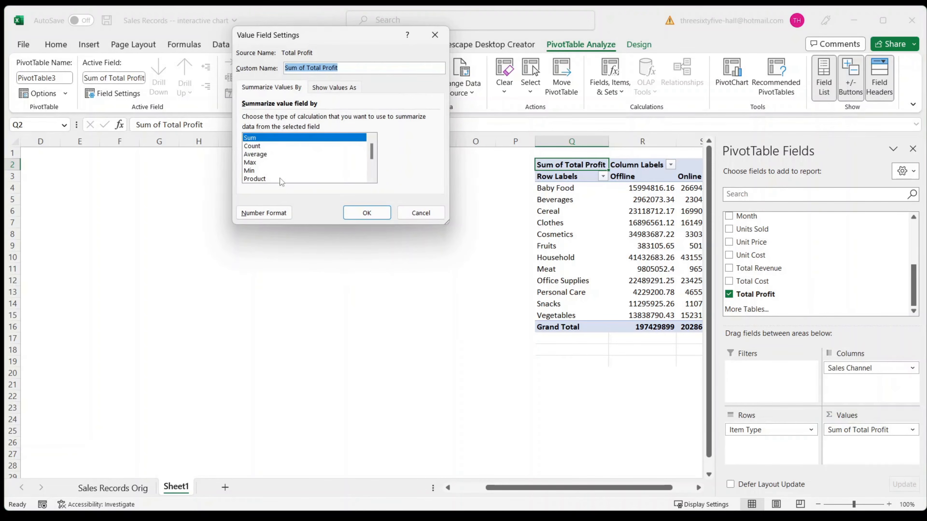
click(264, 155)
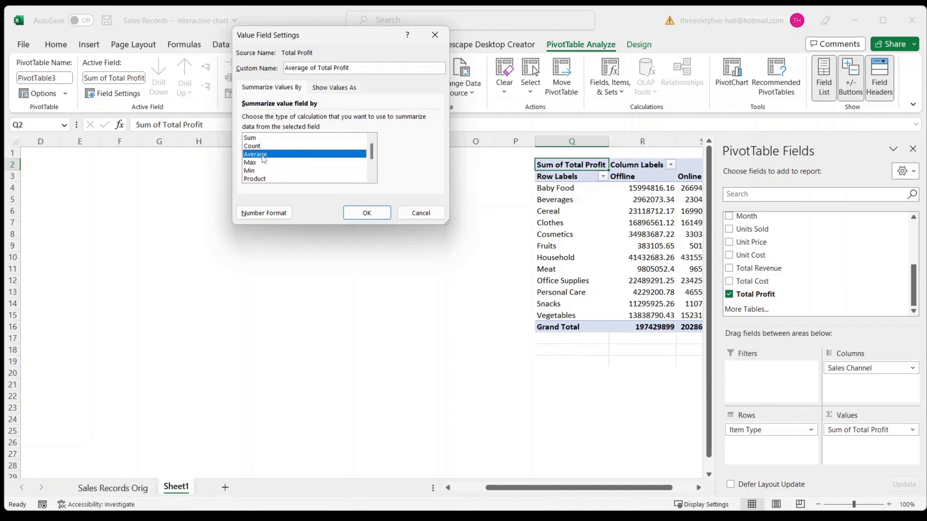
click(357, 213)
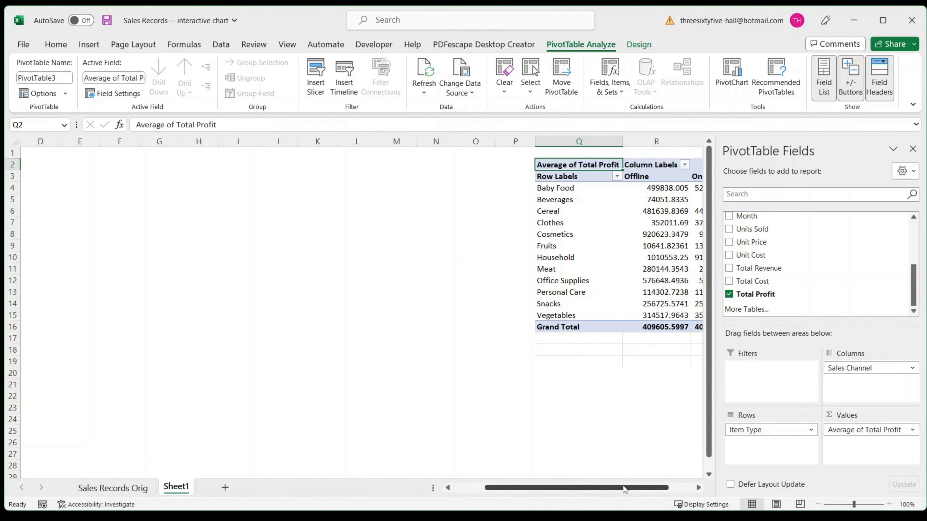
Format the PivotTable's Average of Total Profit values as Currency with the $ symbol and 0 decimal places
drag(657, 488, 687, 488)
click(699, 488)
click(698, 488)
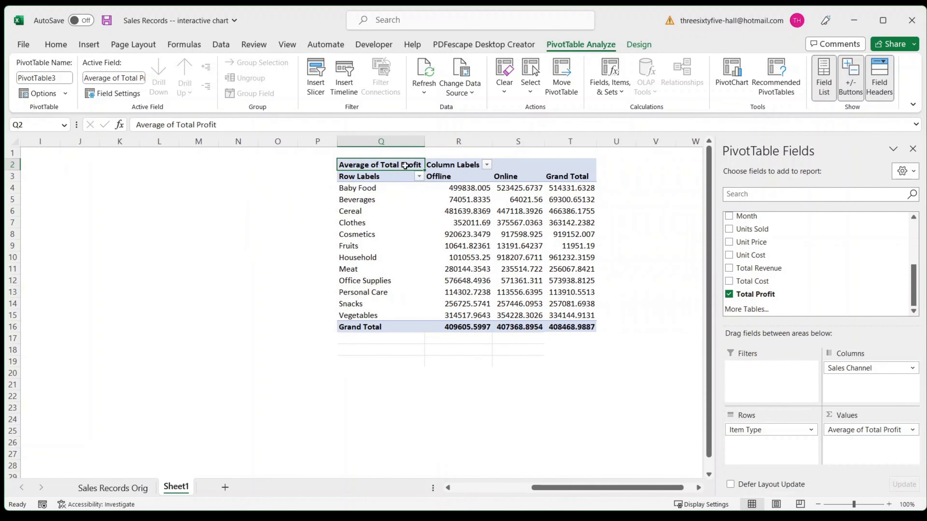
click(398, 234)
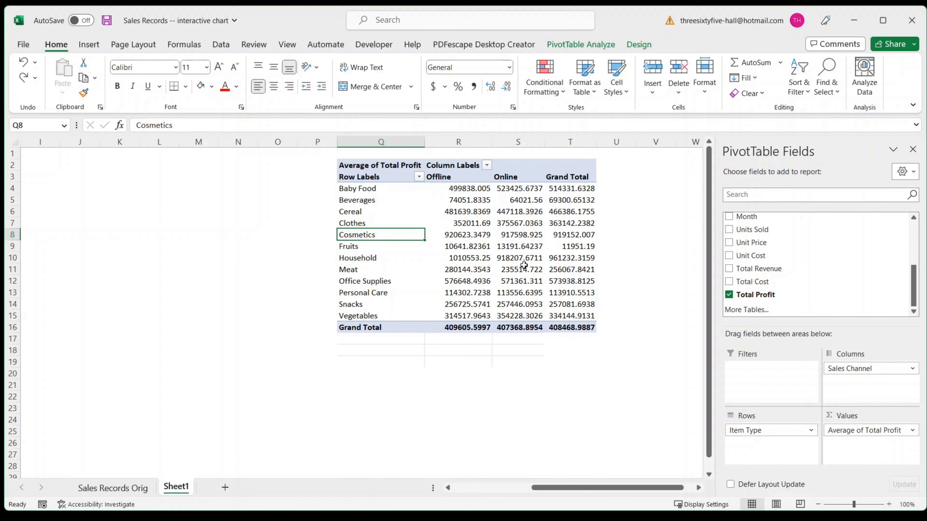
click(466, 233)
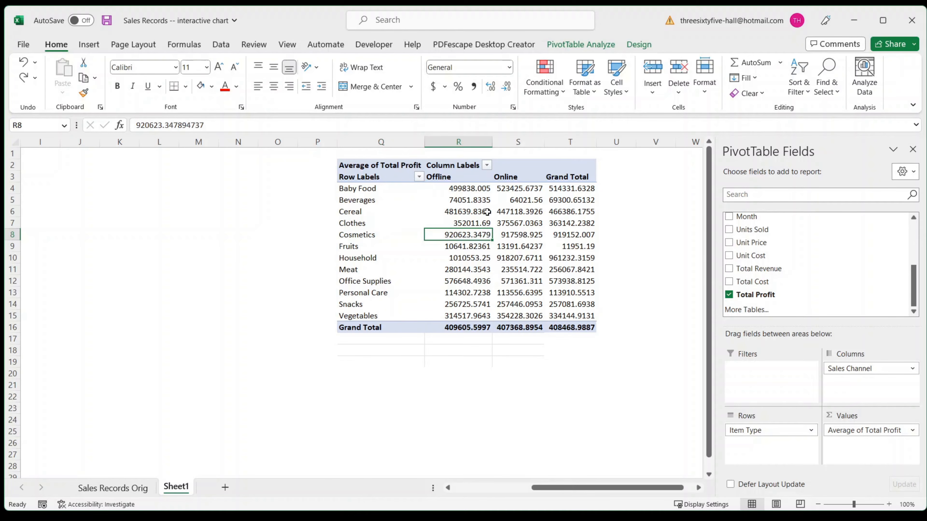
right_click(472, 234)
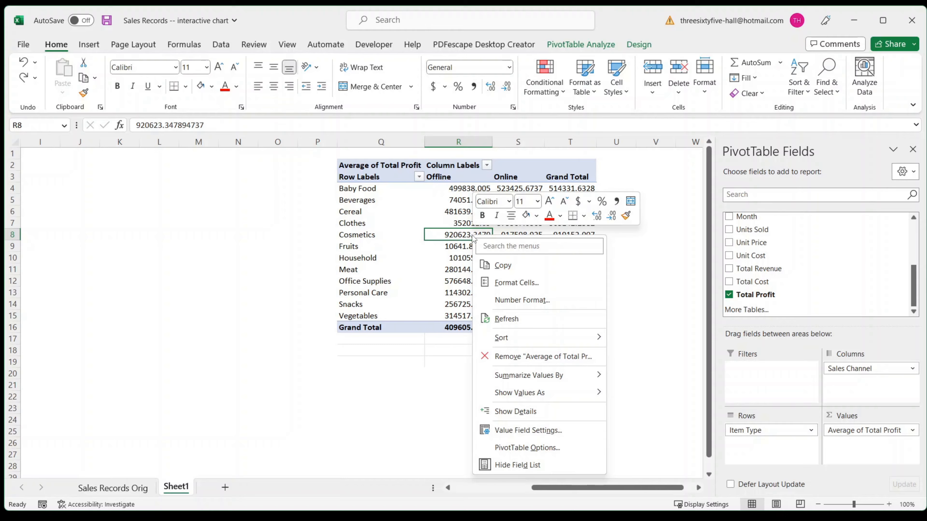
click(532, 301)
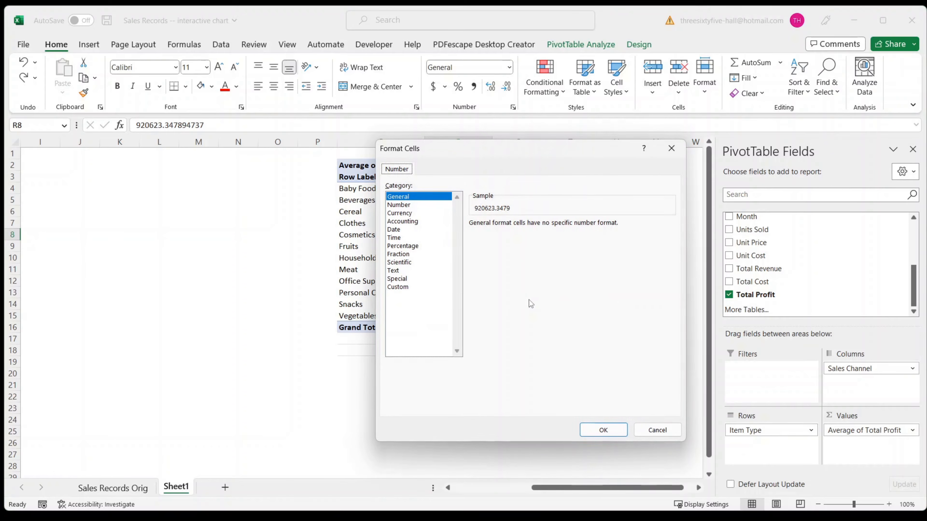
click(399, 213)
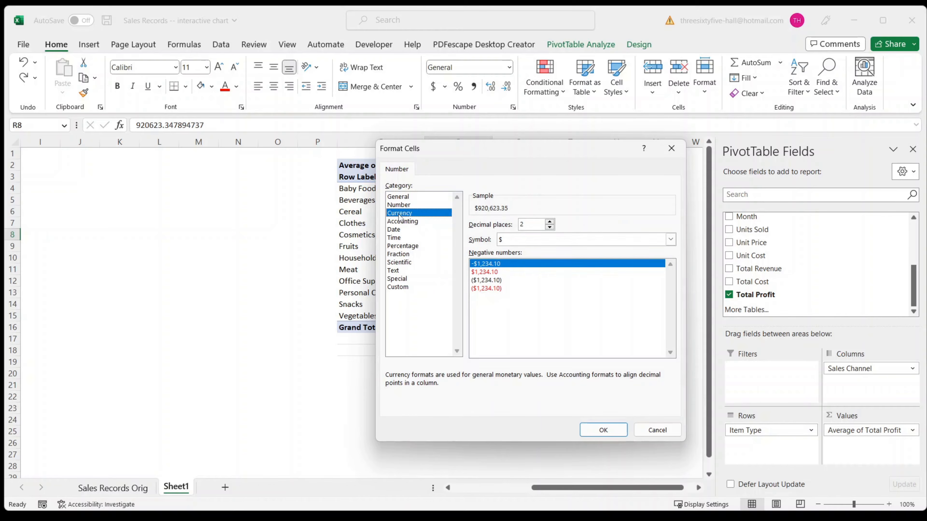
click(549, 226)
click(549, 227)
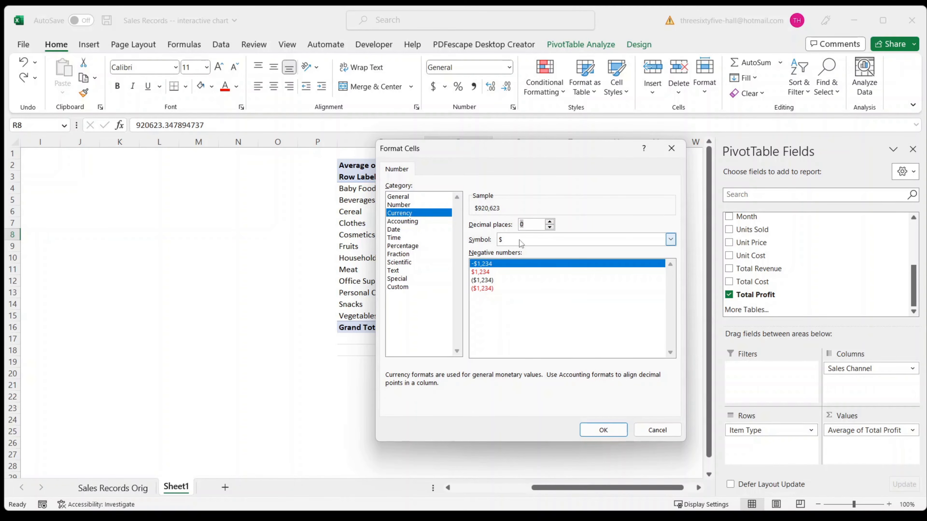
click(606, 432)
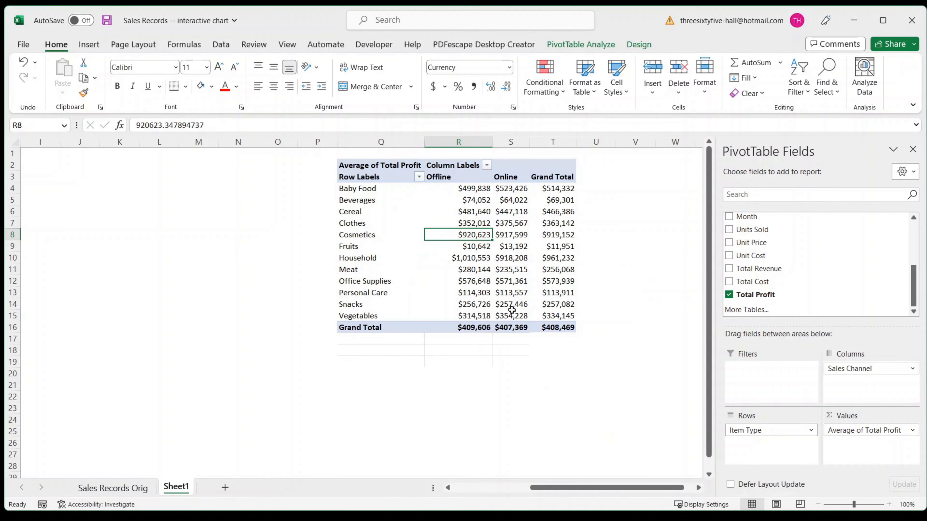
Set the Item Type row field to show items with no data
mouse_move(512, 306)
click(359, 215)
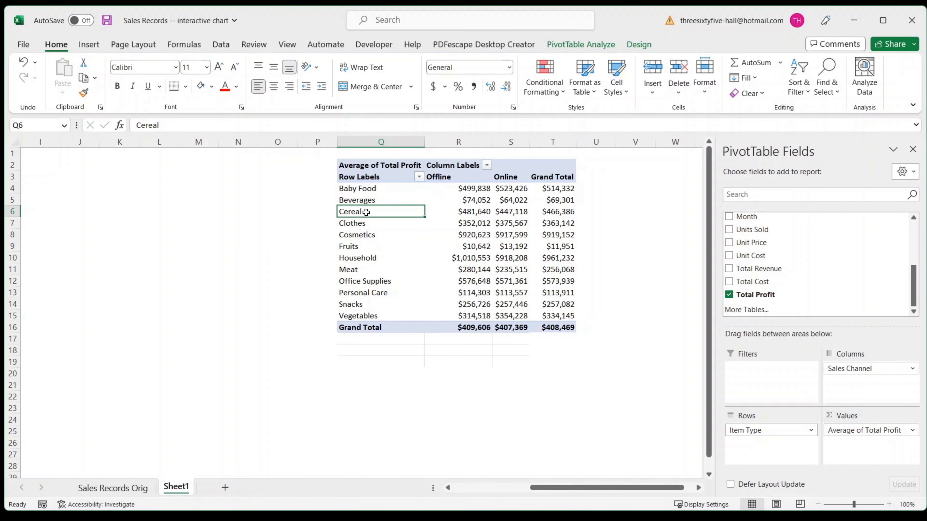
right_click(366, 212)
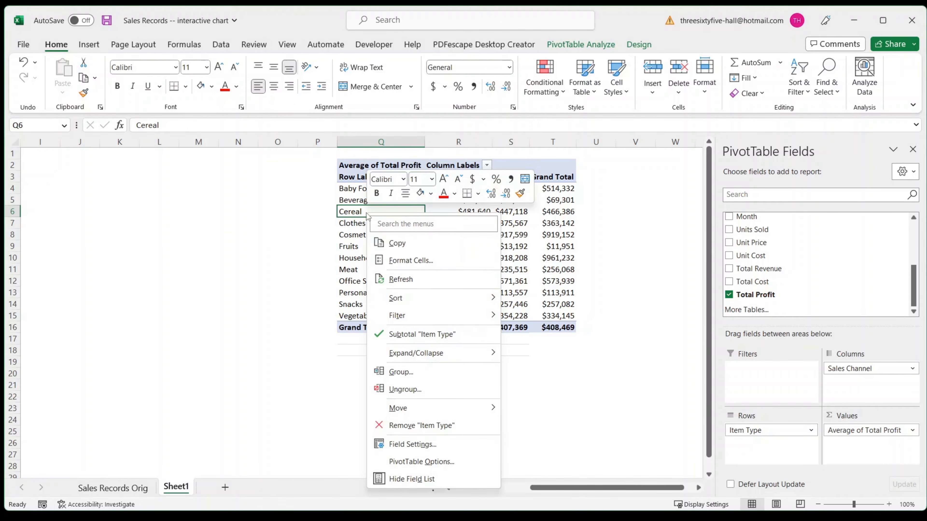
click(412, 445)
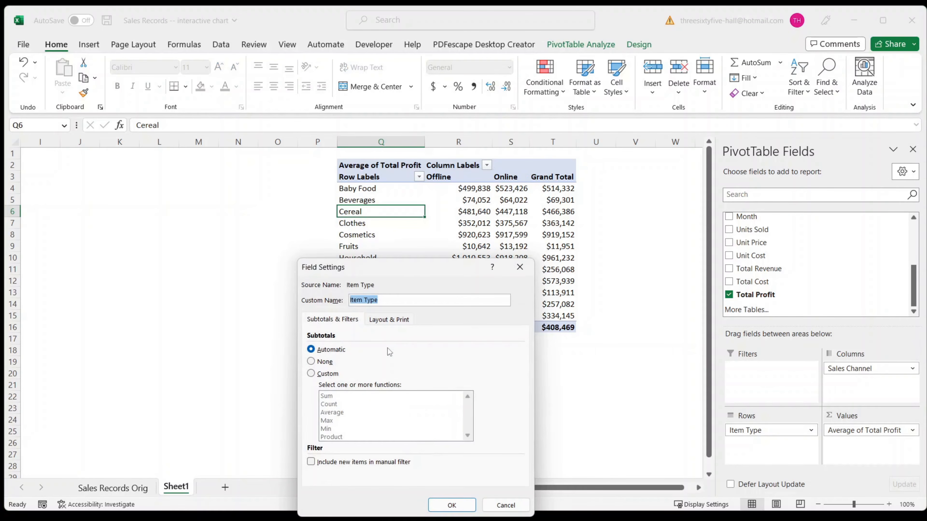
click(380, 321)
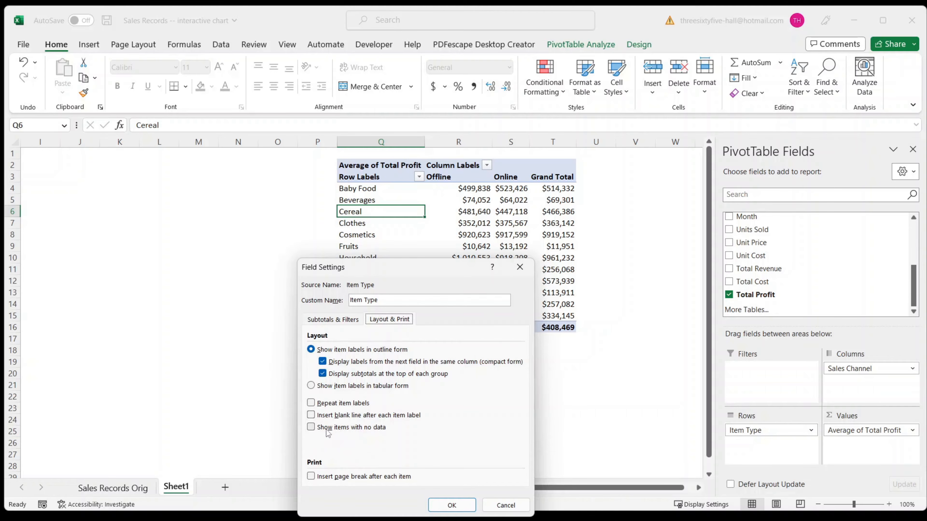
click(348, 432)
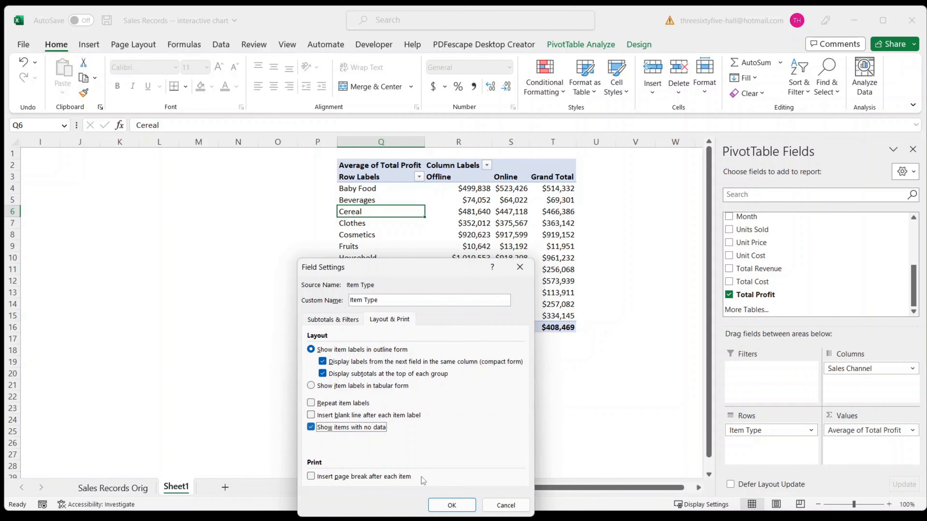
click(452, 505)
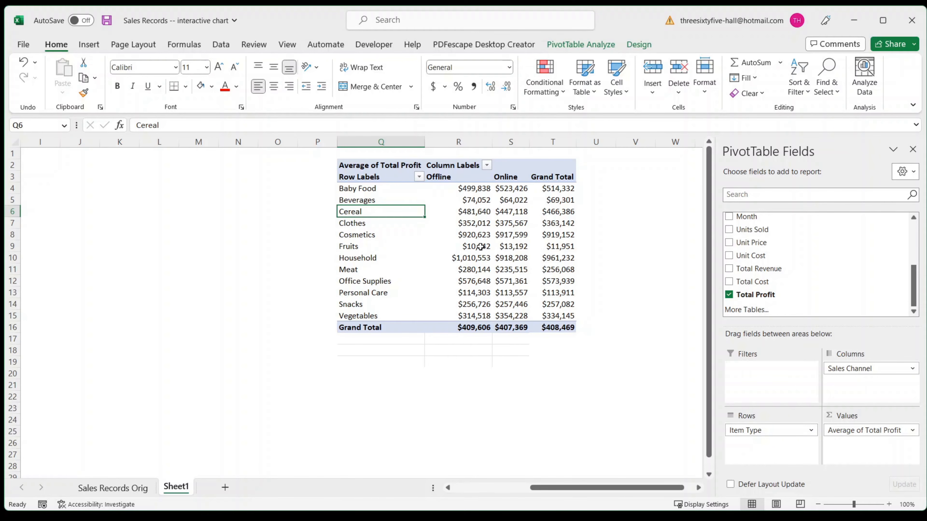
Set the PivotTable options to show 0 for empty cells
mouse_move(481, 247)
mouse_move(479, 284)
click(514, 250)
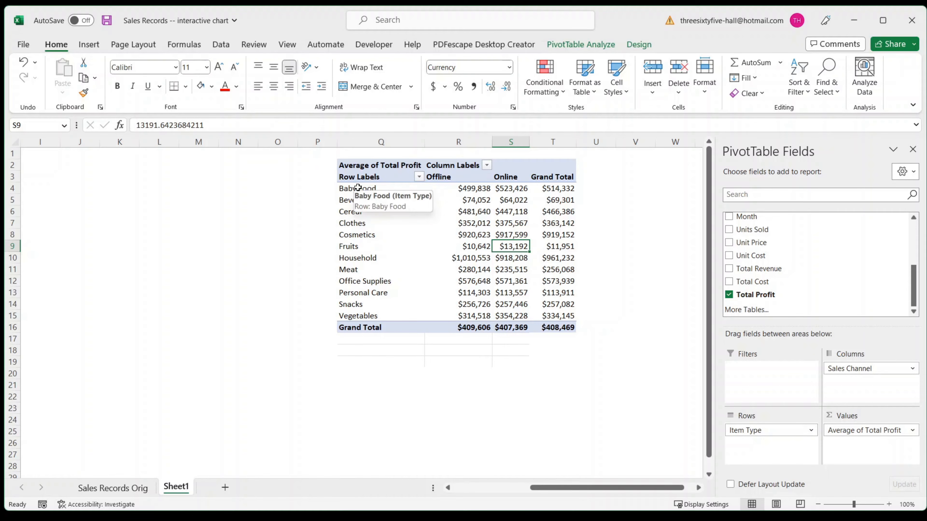
click(357, 178)
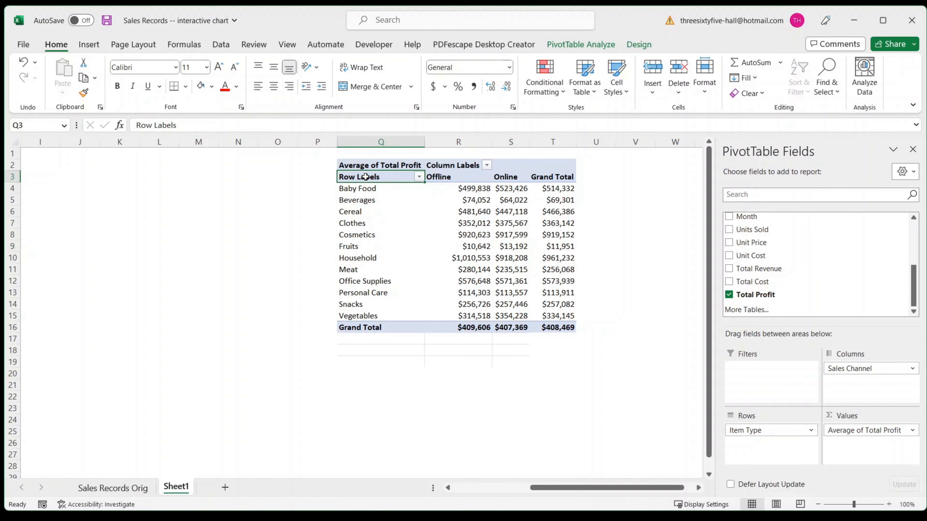
right_click(366, 177)
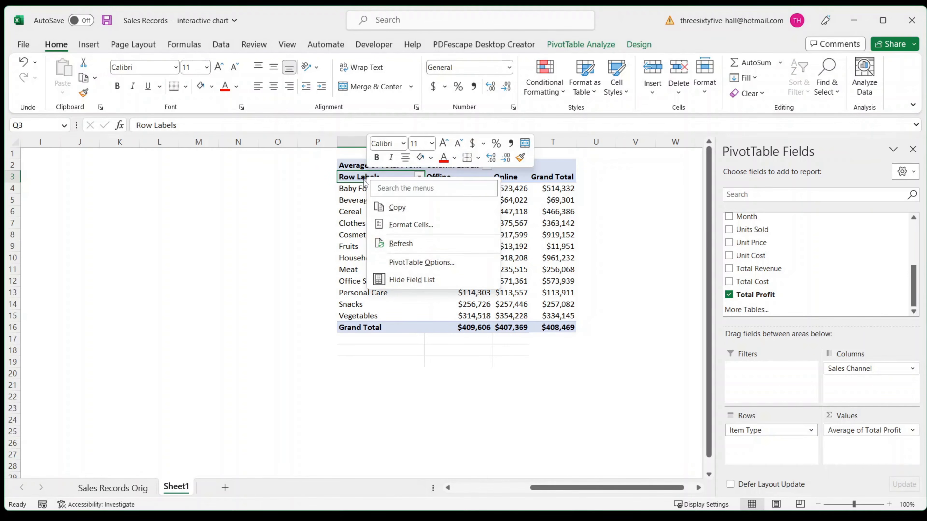
click(430, 268)
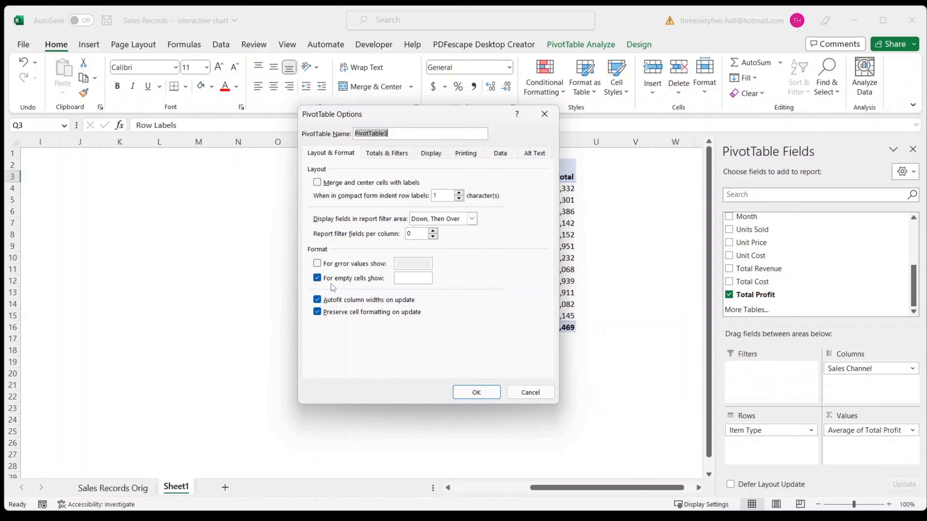
click(402, 280)
text(0)
click(474, 393)
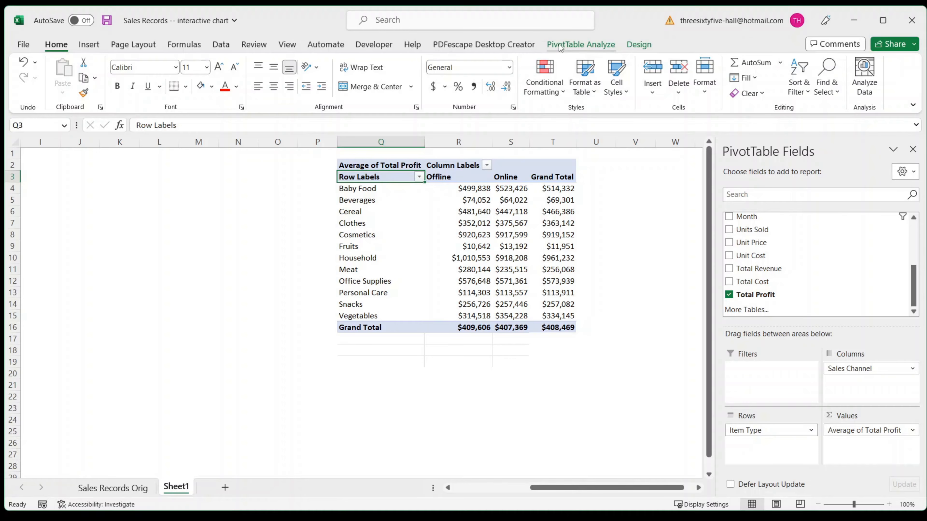
Insert slicers for Ship Year and Month, and place them side by side just below the PivotTable
click(569, 44)
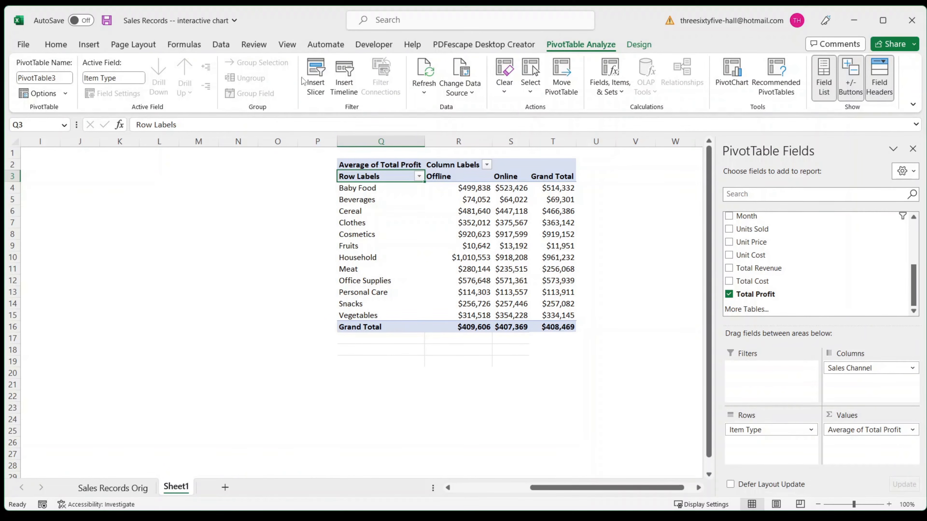
click(316, 87)
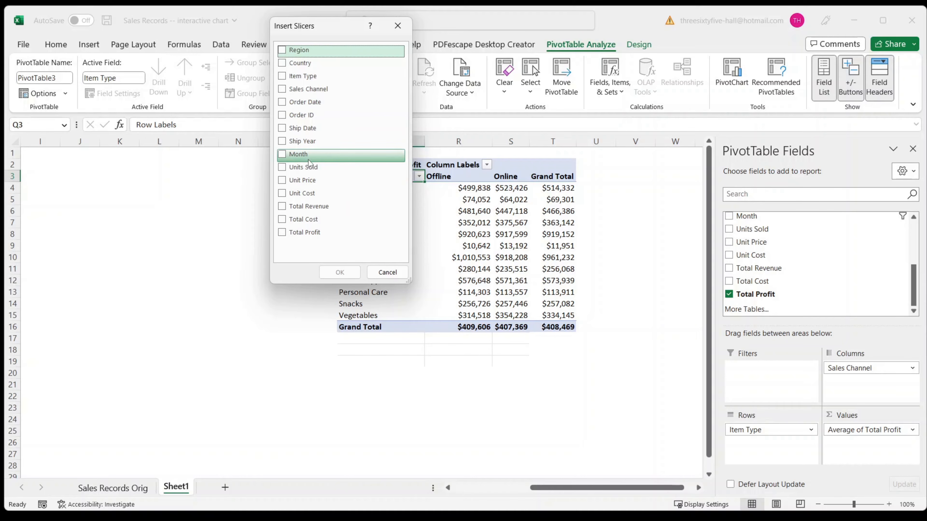
click(283, 155)
click(283, 142)
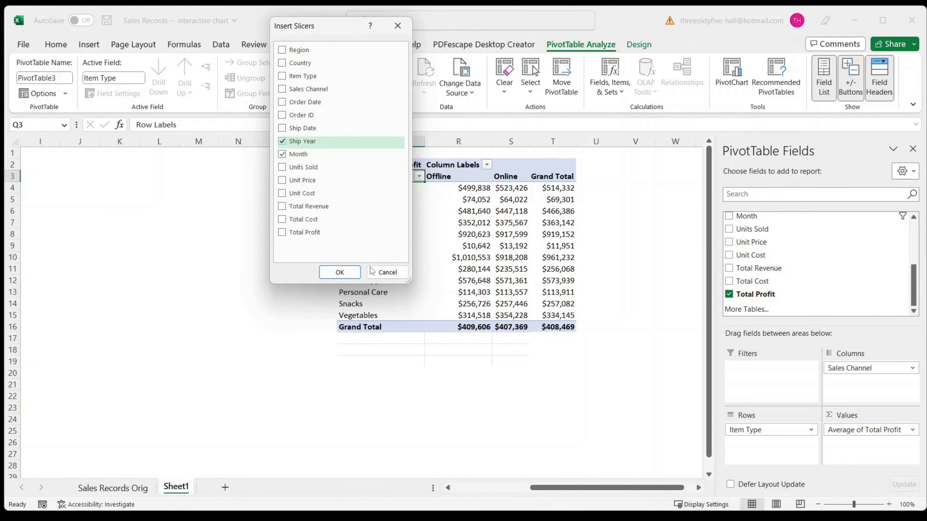
click(339, 272)
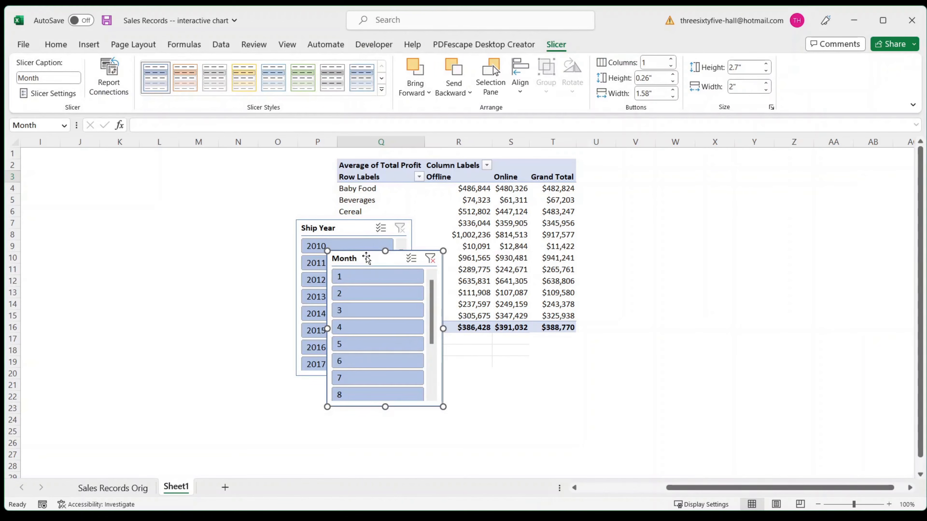
drag(369, 260, 500, 342)
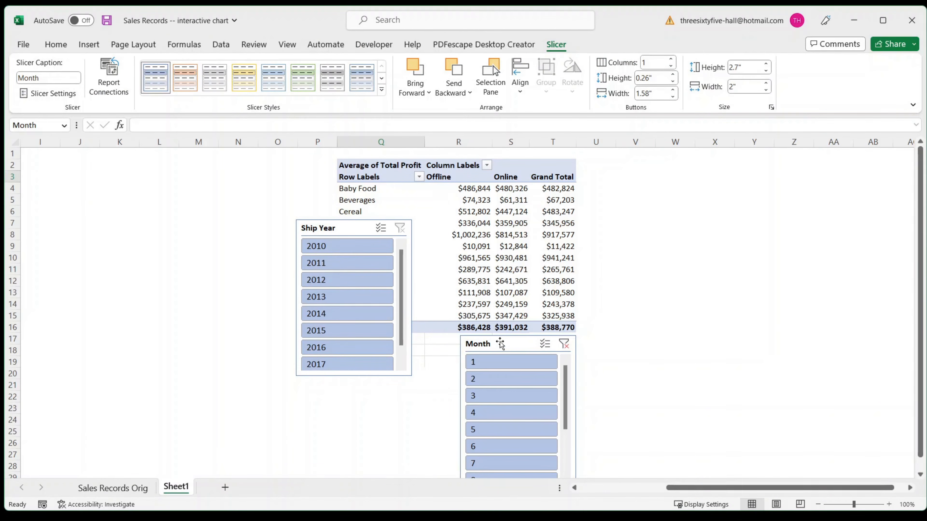
drag(357, 230, 402, 345)
Filter the PivotTable with the slicers to ship years 2013 through 2016 and months 3 through 6
click(368, 416)
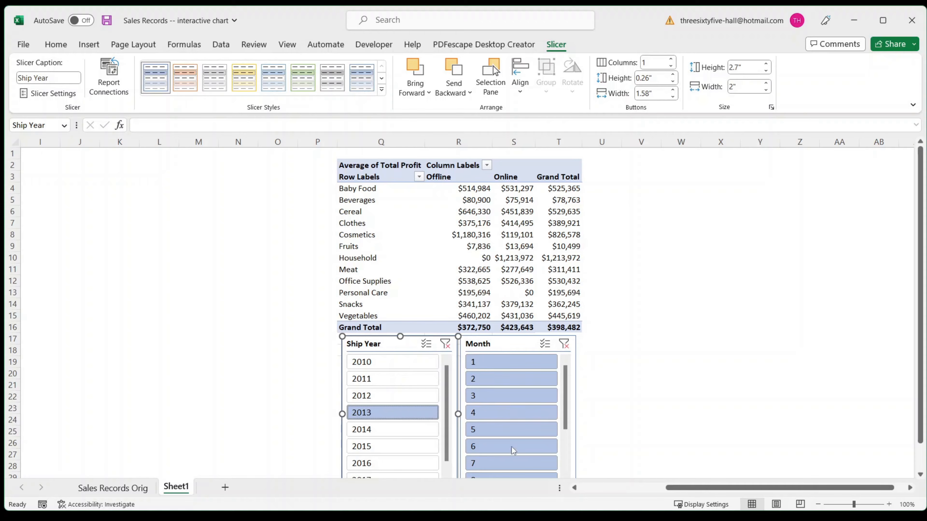
click(486, 447)
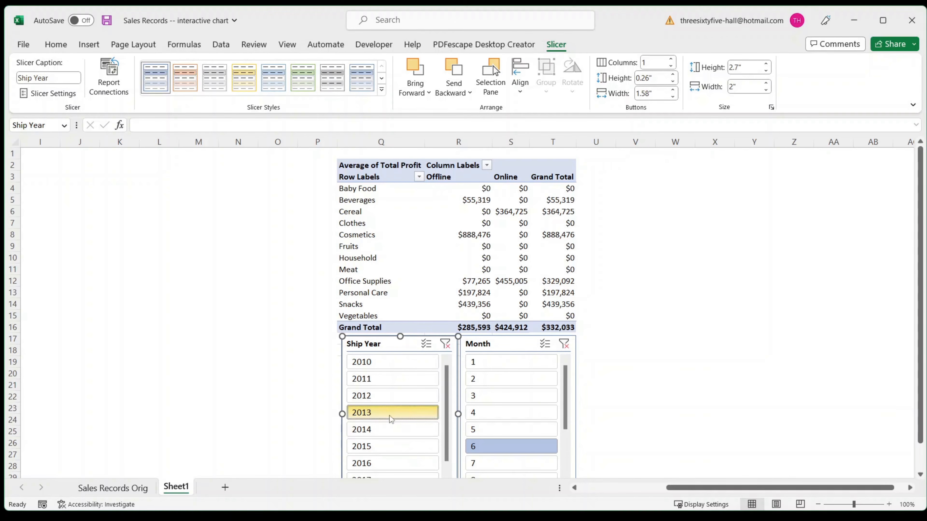
ctrl+click(380, 431)
ctrl+click(371, 448)
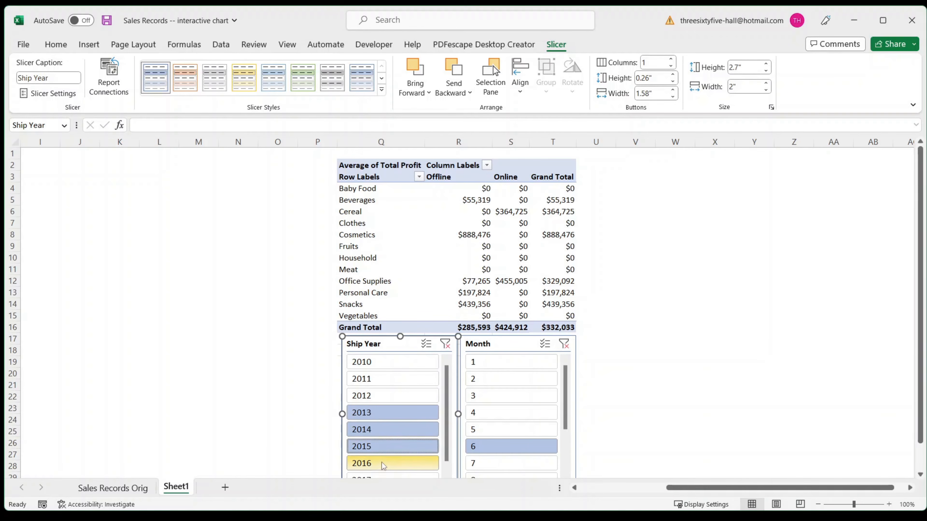
ctrl+click(381, 462)
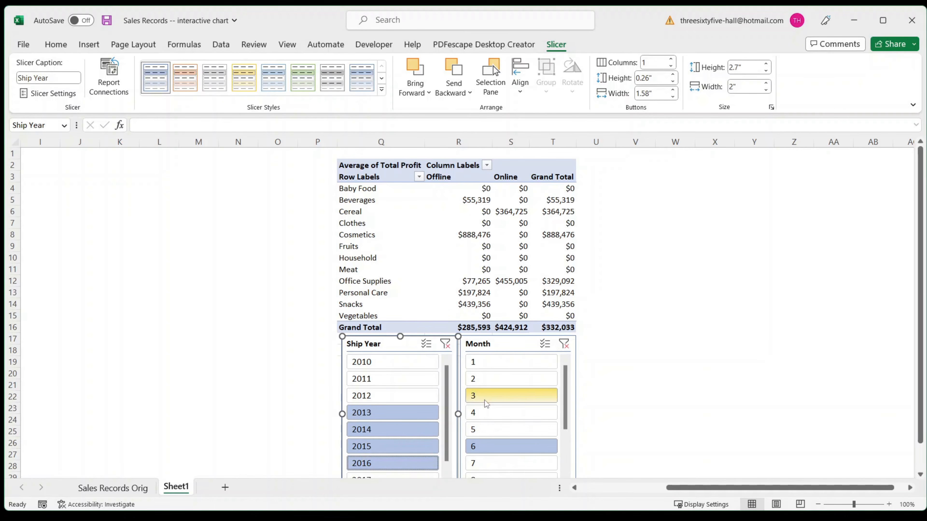
ctrl+click(485, 412)
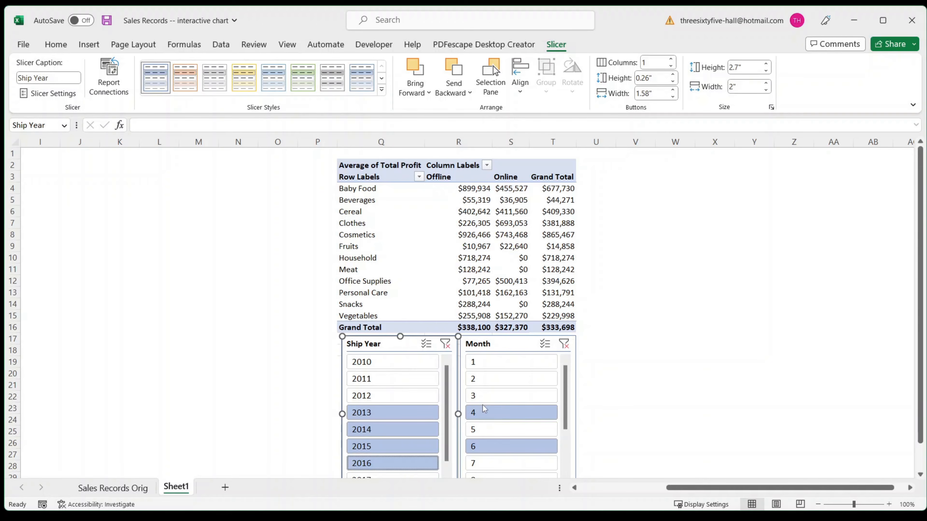
ctrl+click(484, 398)
shift+click(495, 440)
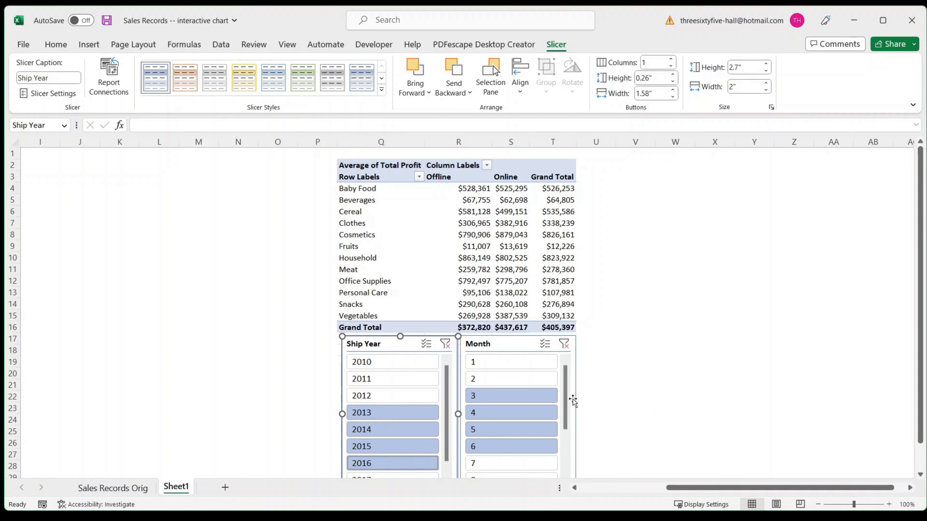
Select ship years 2010 through 2017 and months 1 through 8 in the two slicers
click(405, 363)
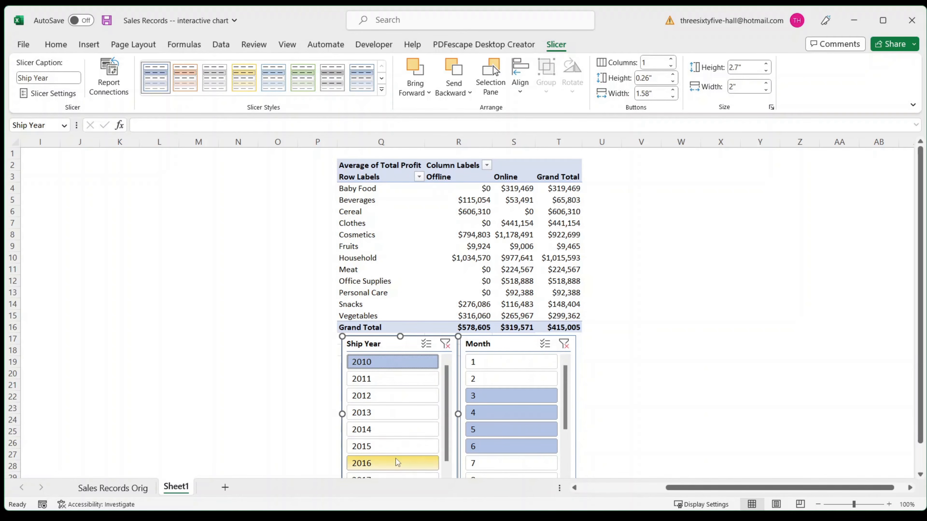
shift+click(377, 477)
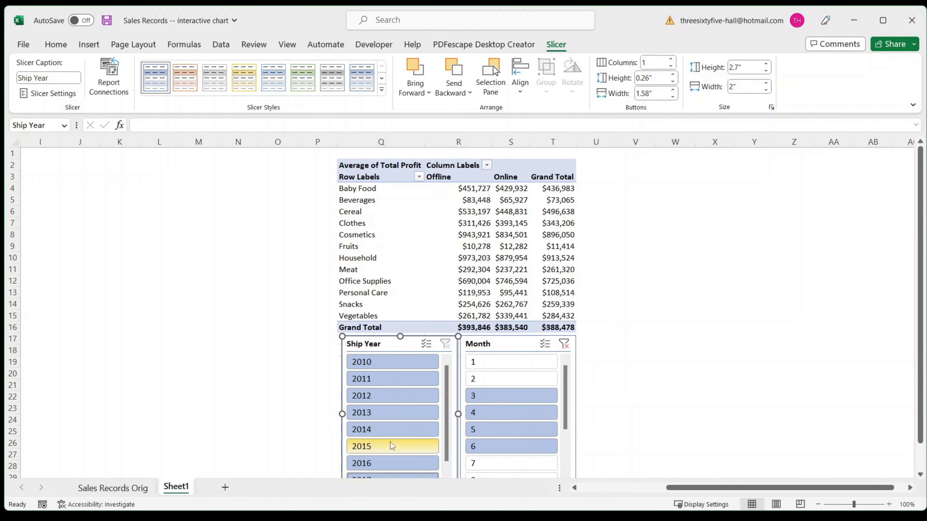
click(490, 364)
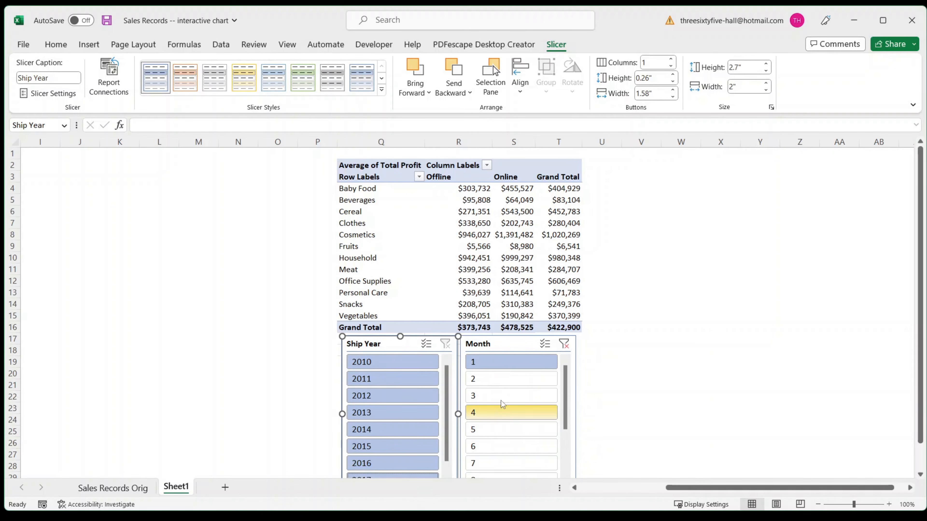
shift+click(498, 478)
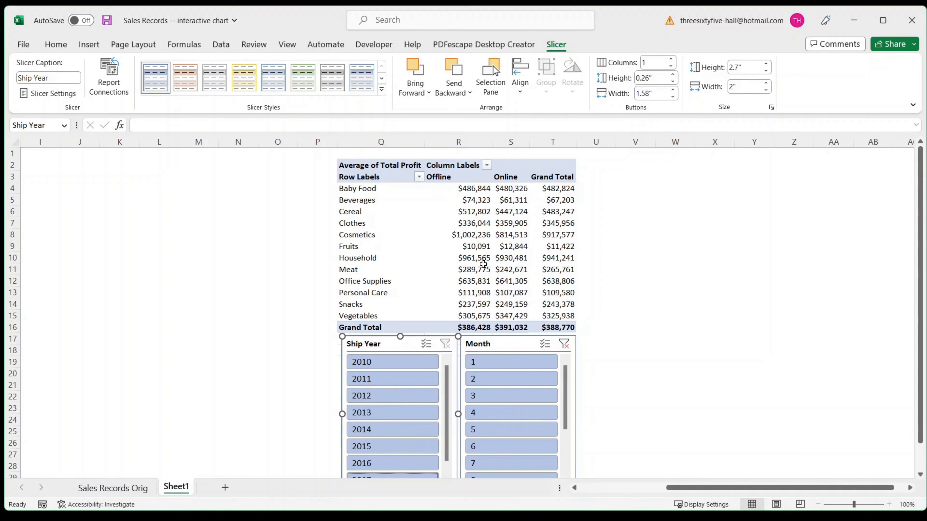
mouse_move(485, 256)
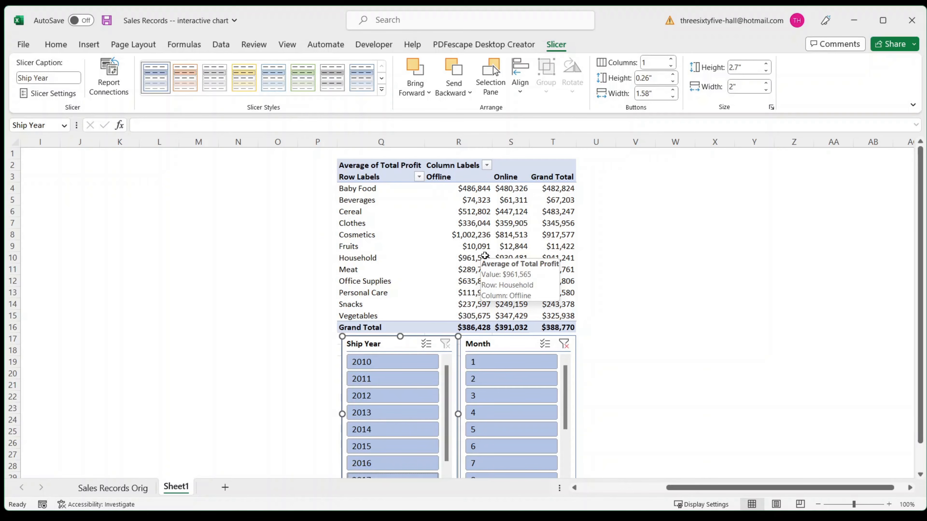
Fill the first-row cells A1 through U1, above the PivotTable, with dark blue
click(596, 154)
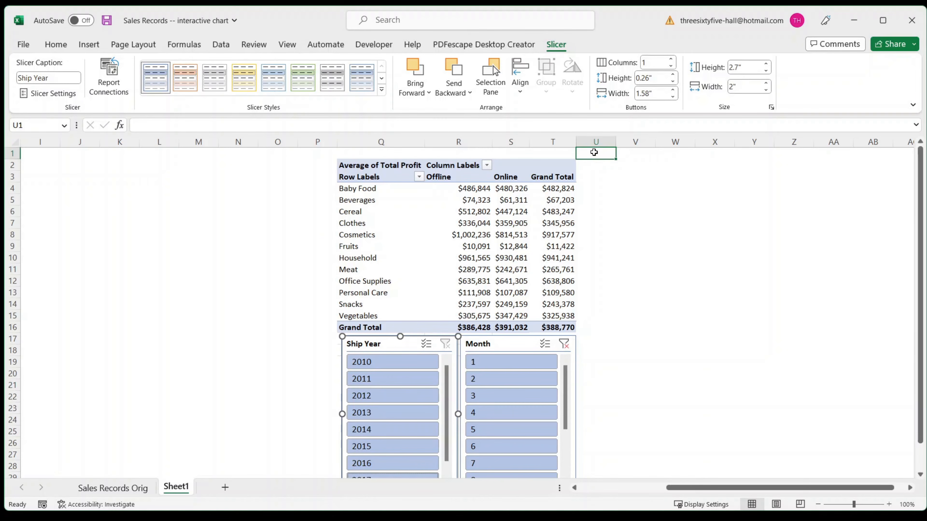
drag(594, 152, 39, 145)
click(212, 86)
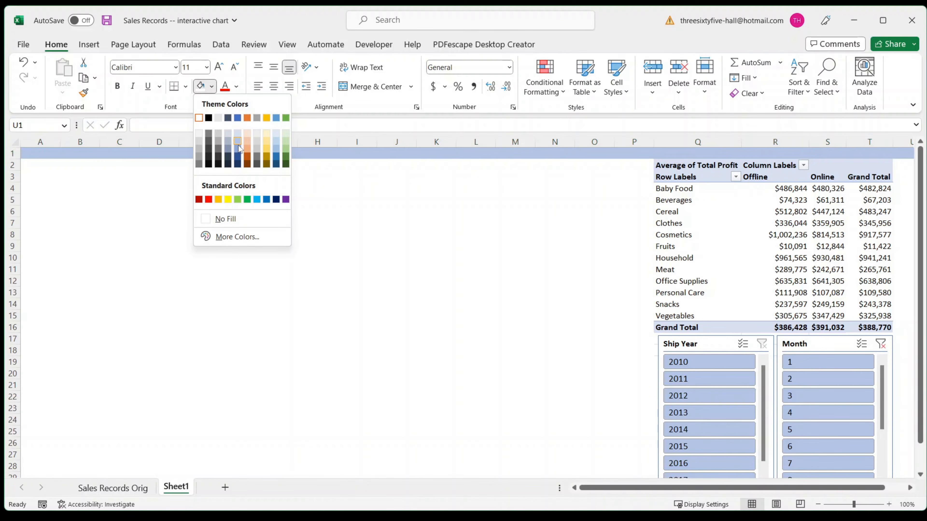
click(238, 158)
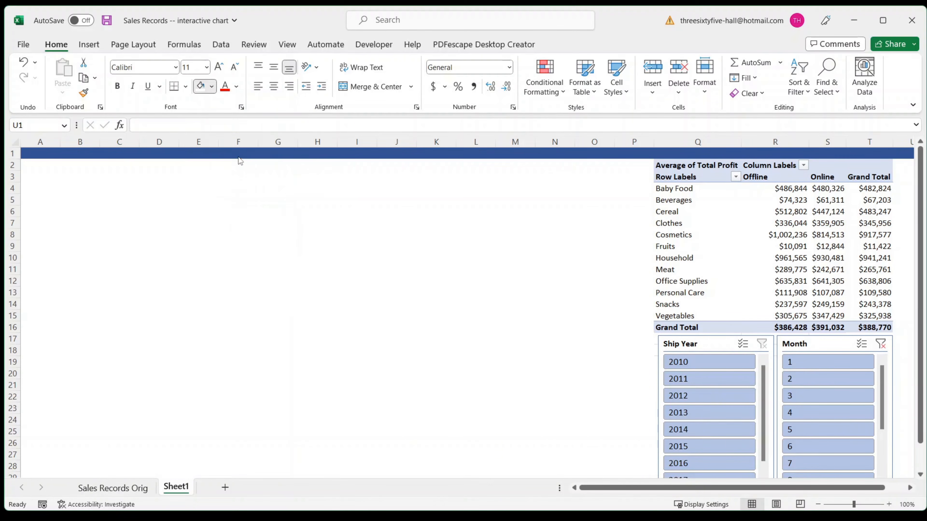
Fill column U from row 2 through row 31, beside the PivotTable and slicers, with the same dark blue
scroll(238, 157, right, 6)
click(481, 165)
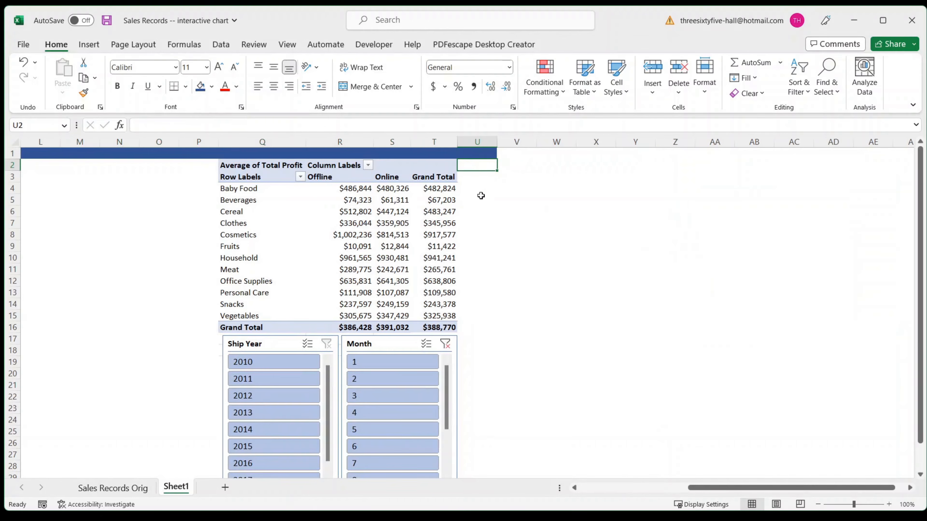
scroll(480, 196, down, 3)
drag(475, 399, 474, 389)
click(200, 86)
scroll(424, 321, up, 3)
scroll(456, 365, down, 4)
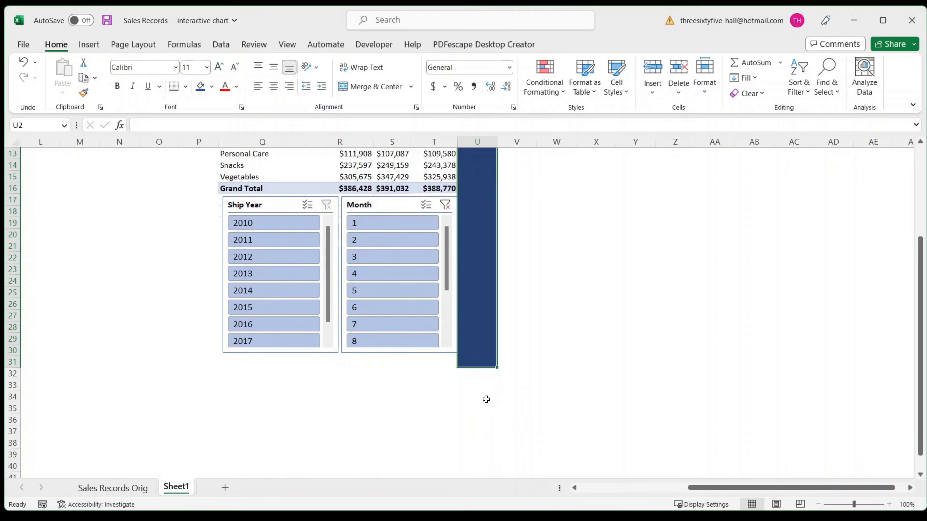
Fill row 31 below the slicers, from column T back to column A, with the same dark blue
click(450, 361)
drag(450, 361, 2, 362)
click(637, 431)
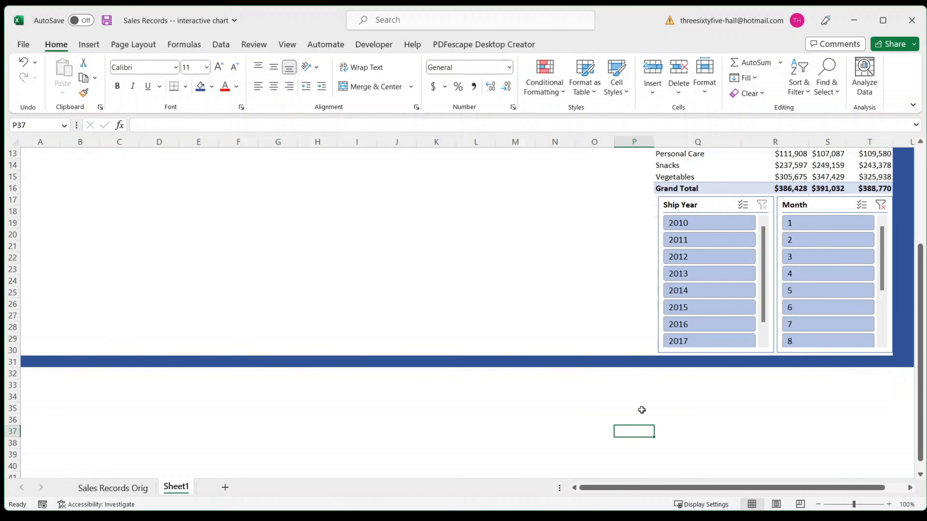
Fill the range A1:P31 next to the PivotTable with the same dark blue as the chart backdrop
drag(646, 365, 1, 98)
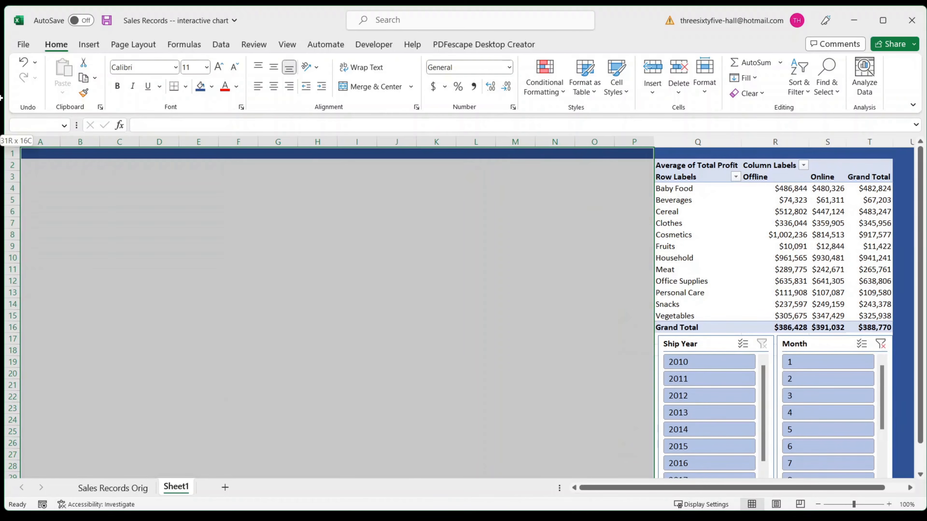
click(200, 86)
scroll(301, 160, up, 5)
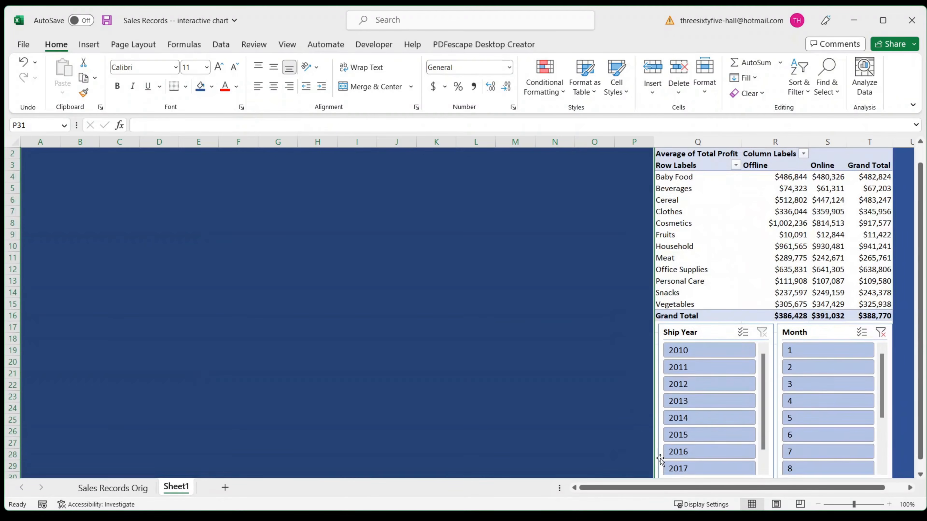
click(659, 489)
drag(660, 489, 679, 489)
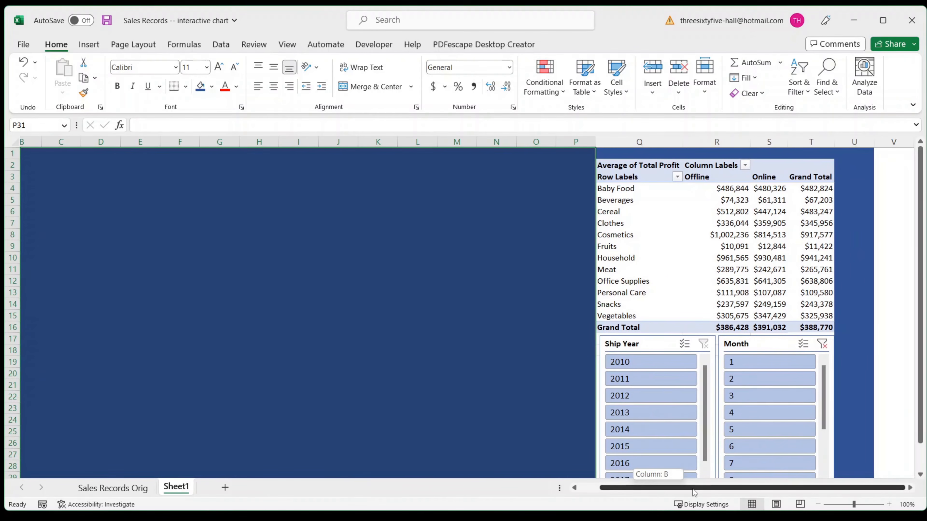
click(869, 349)
scroll(868, 348, down, 1)
scroll(868, 348, down, 2)
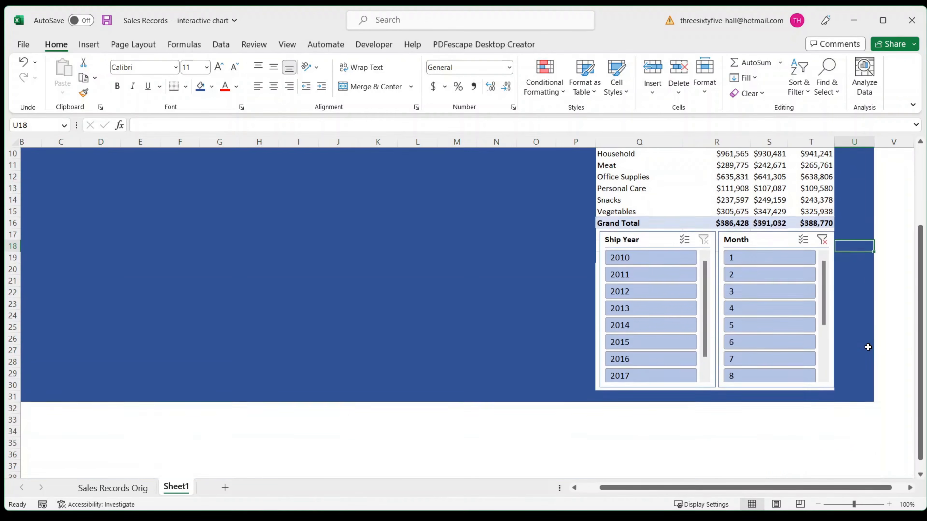
scroll(869, 346, up, 3)
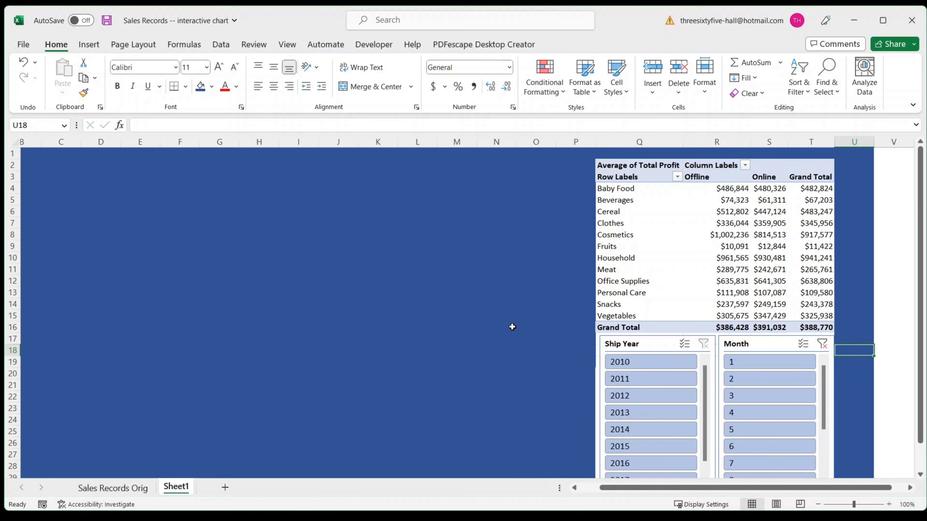
Insert a 2-D clustered column PivotChart from the PivotTable's item rows, Baby Food through Vegetables
click(363, 266)
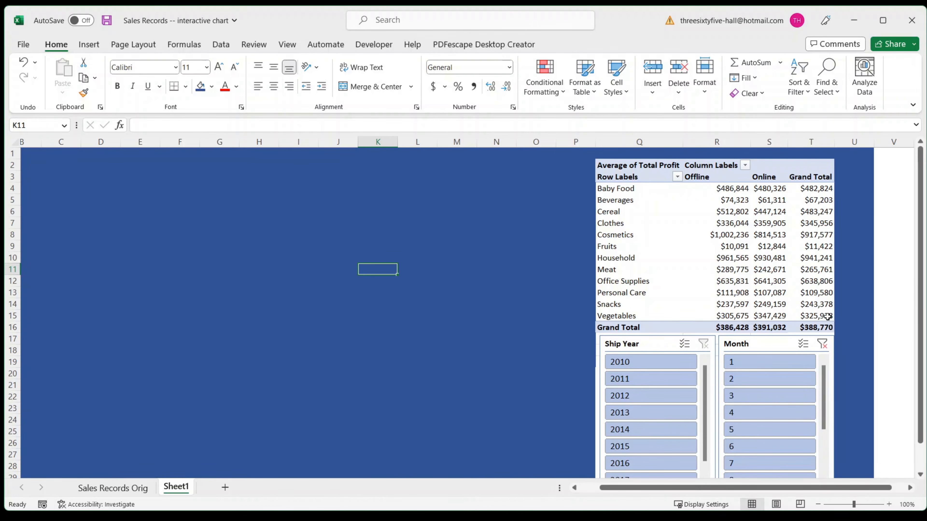
drag(826, 316, 639, 187)
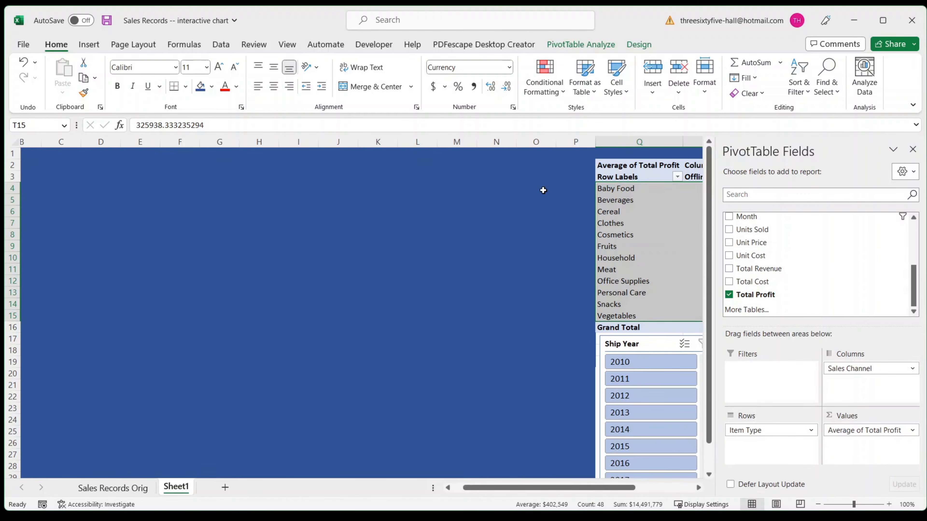
click(89, 44)
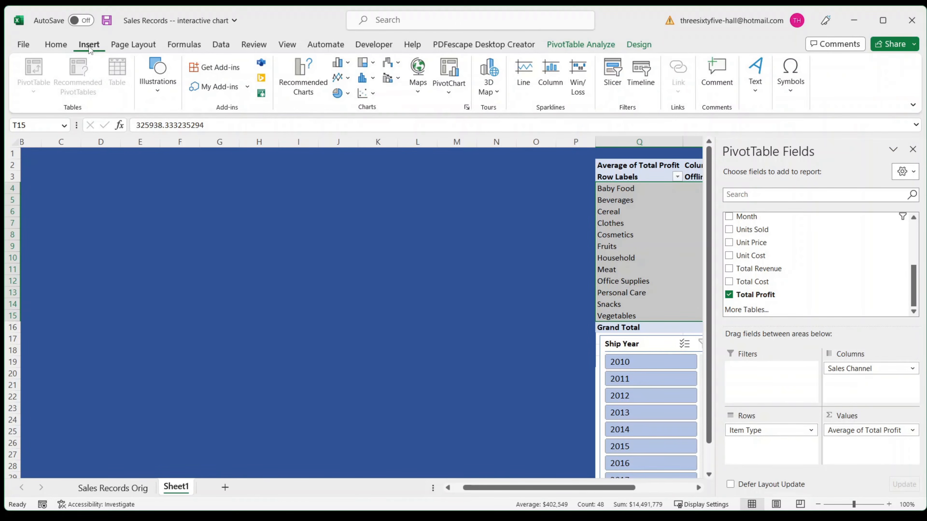
click(348, 64)
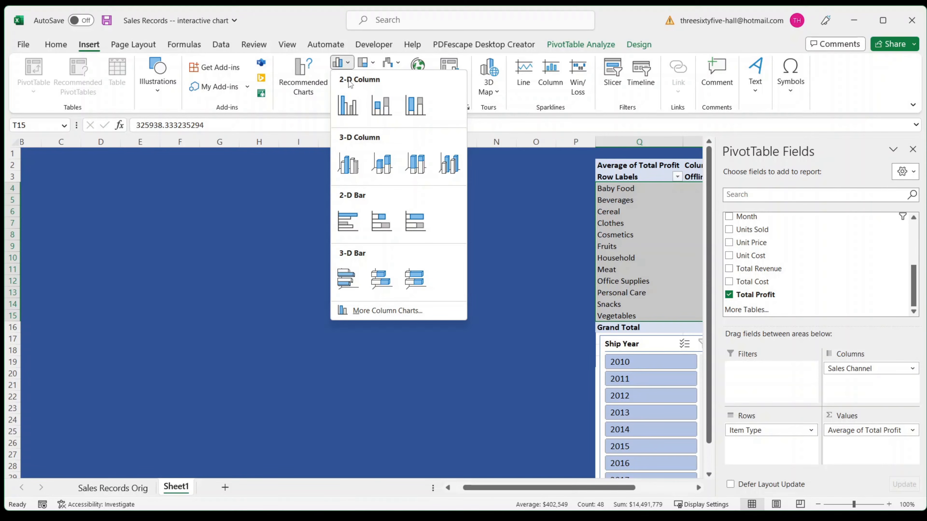
click(348, 109)
Position the chart at cell C2 and enlarge it to about row 30 and column P within the blue backdrop
drag(337, 239, 164, 172)
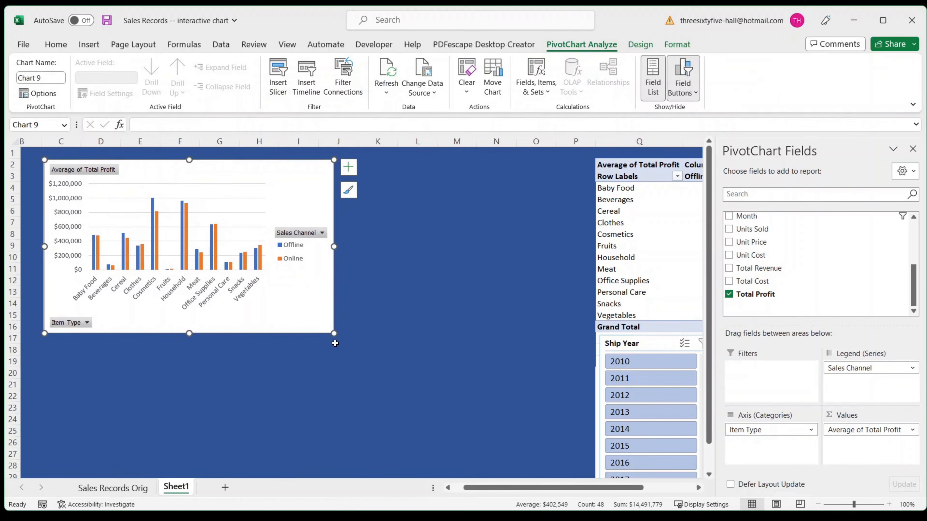
drag(330, 334, 584, 458)
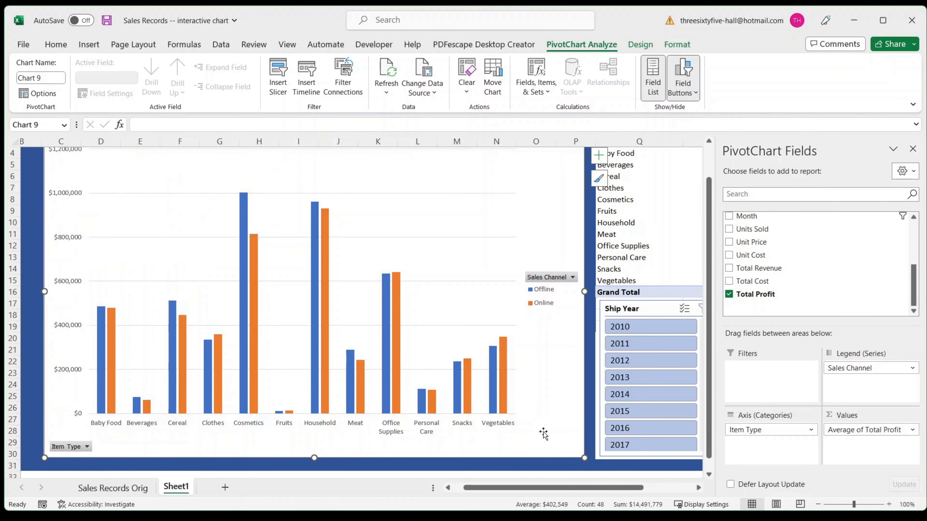
scroll(543, 432, up, 1)
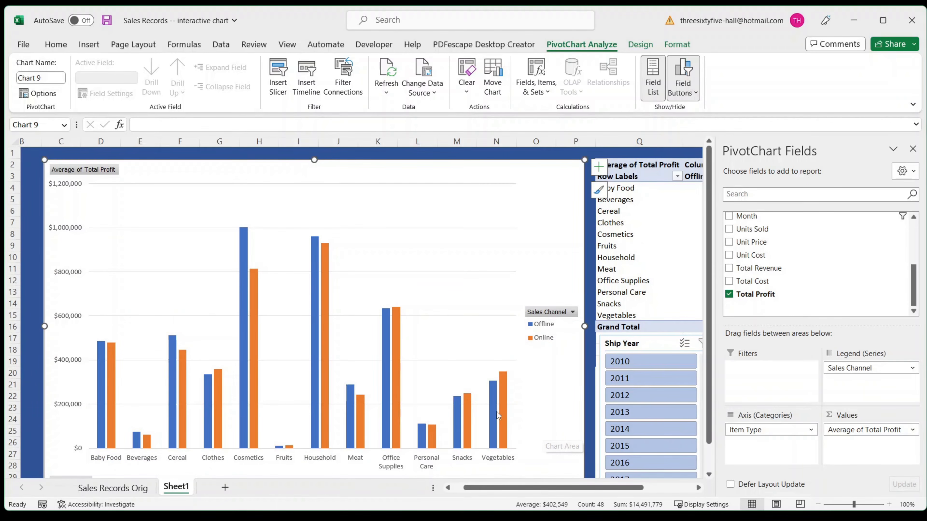
click(365, 153)
scroll(365, 153, down, 1)
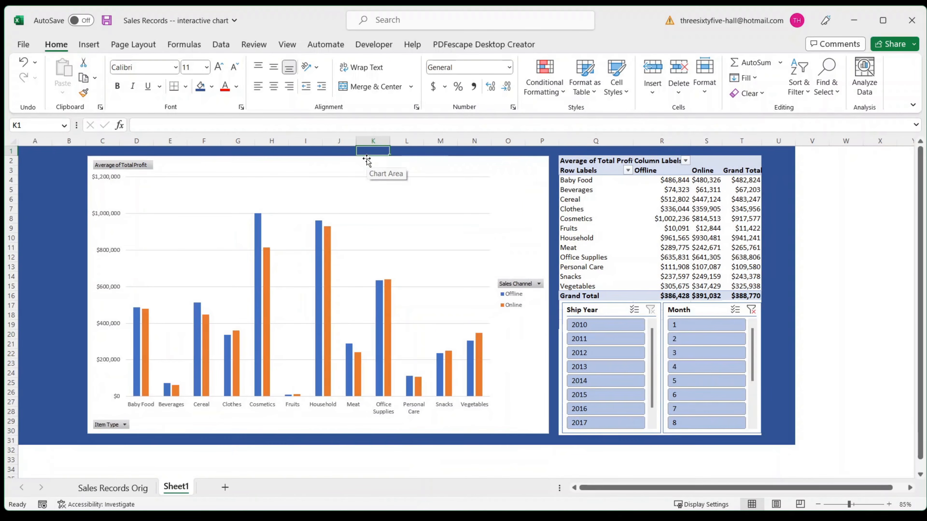
Widen column P slightly to increase the blue gap between the chart and the PivotTable
click(531, 441)
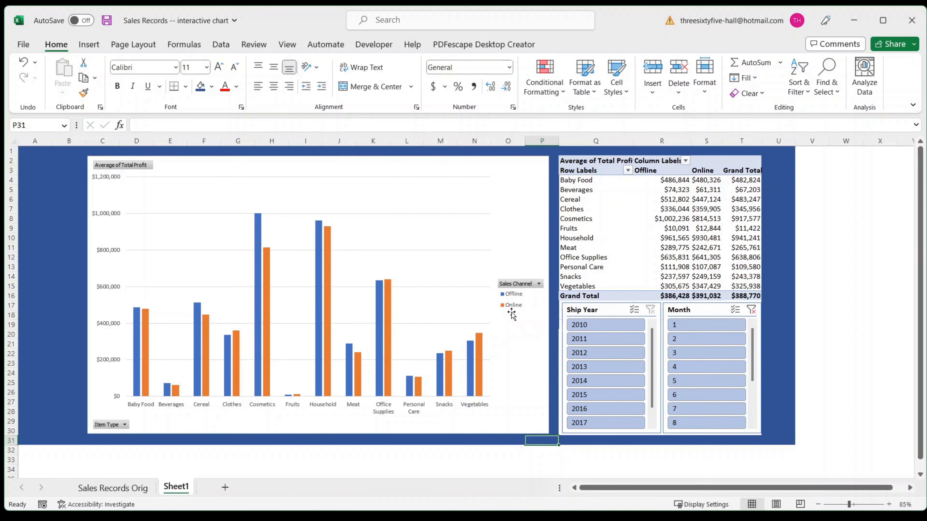
click(41, 153)
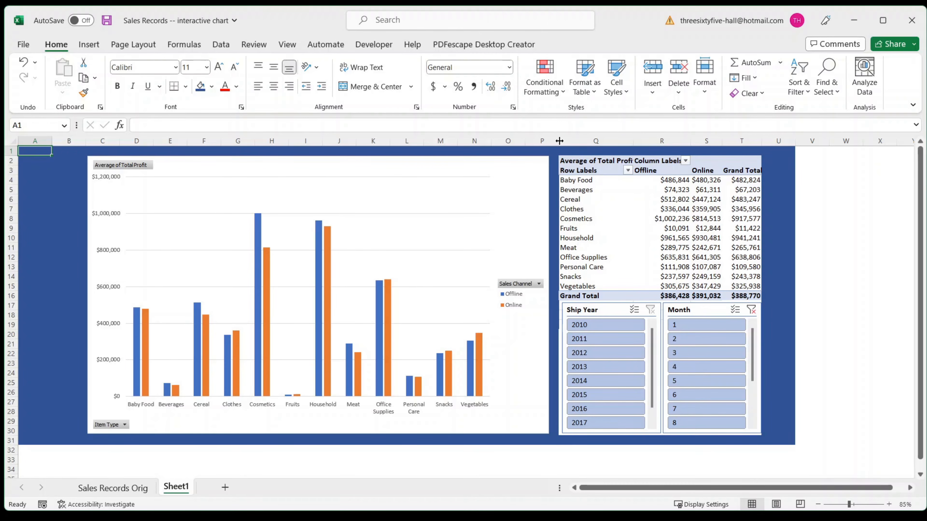
drag(559, 141, 577, 144)
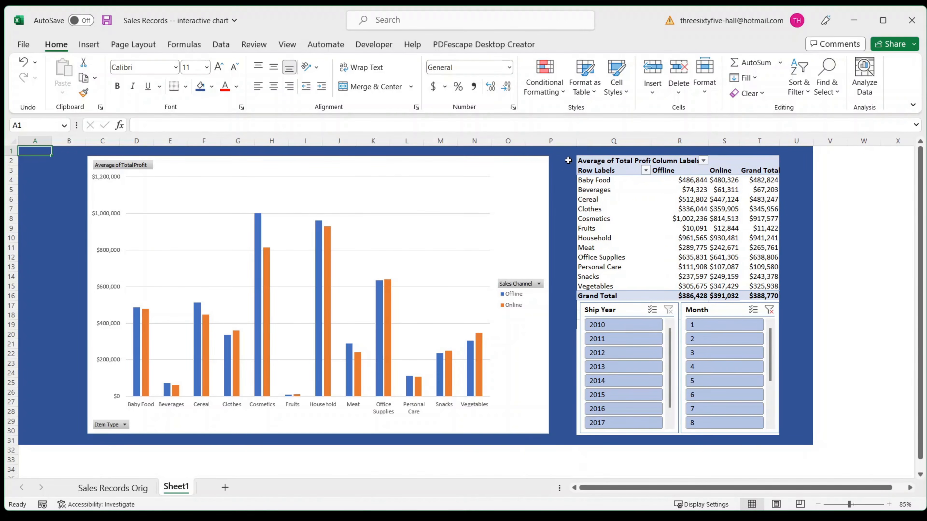
Add axis titles and a chart title to the PivotChart
click(518, 175)
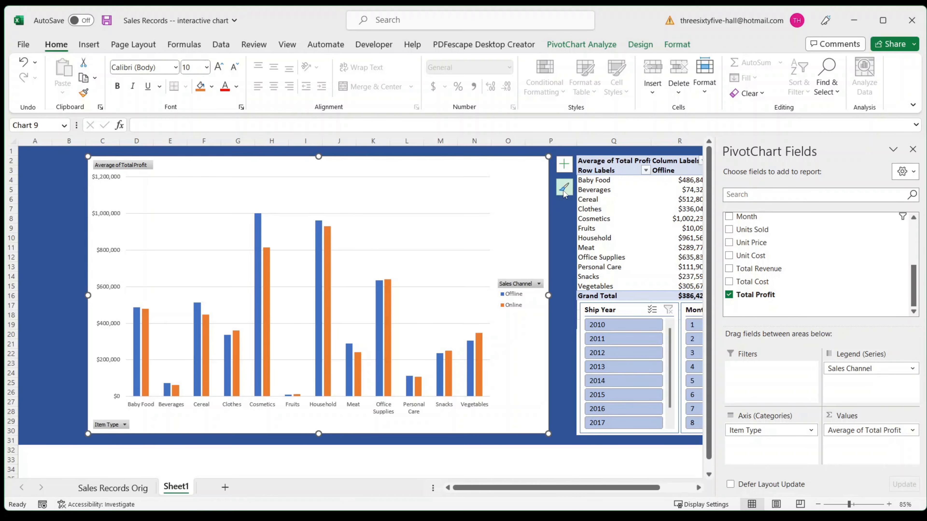
click(565, 168)
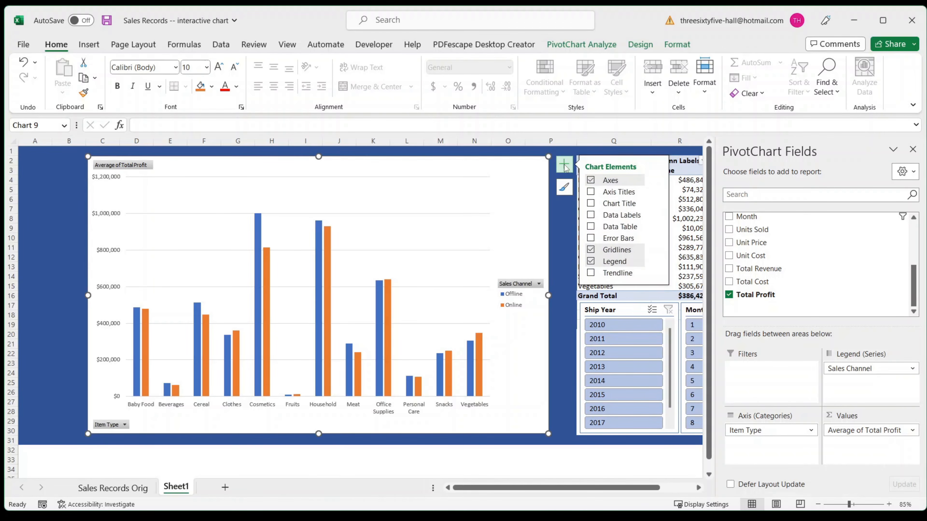
click(591, 193)
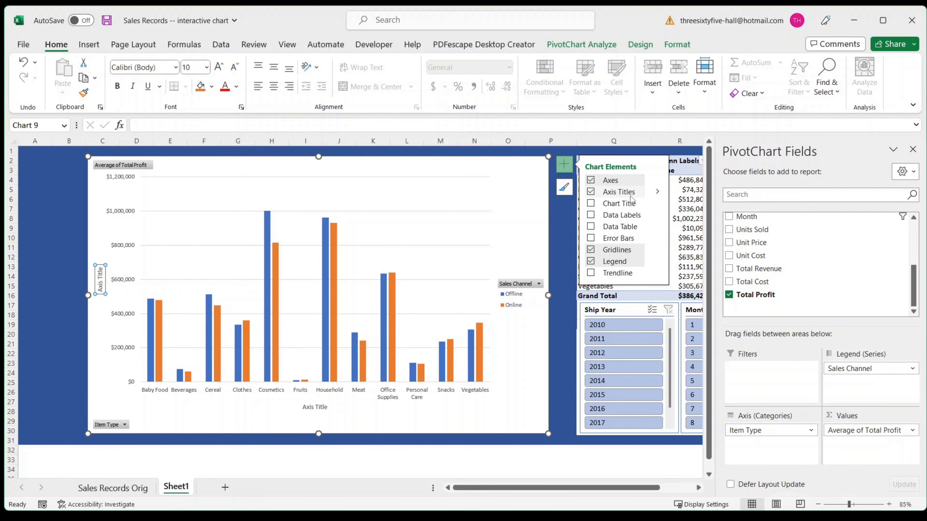
click(591, 203)
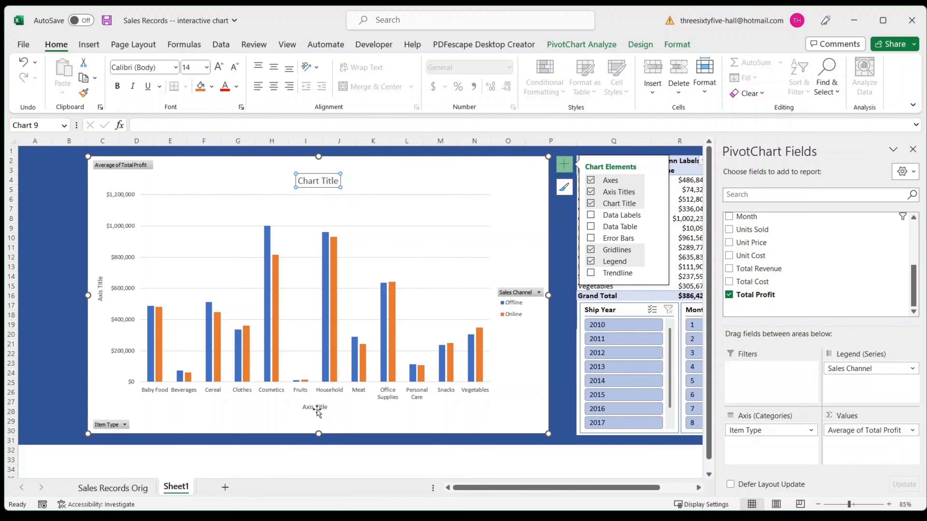
Set the chart title to "Average Profit by Item and Sales Channel"
click(318, 184)
triple_click(318, 184)
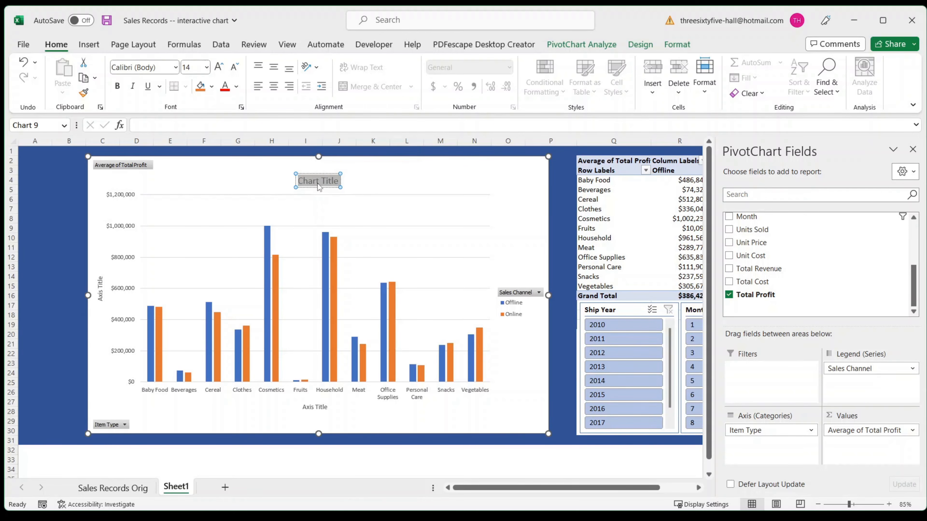
text(Aver)
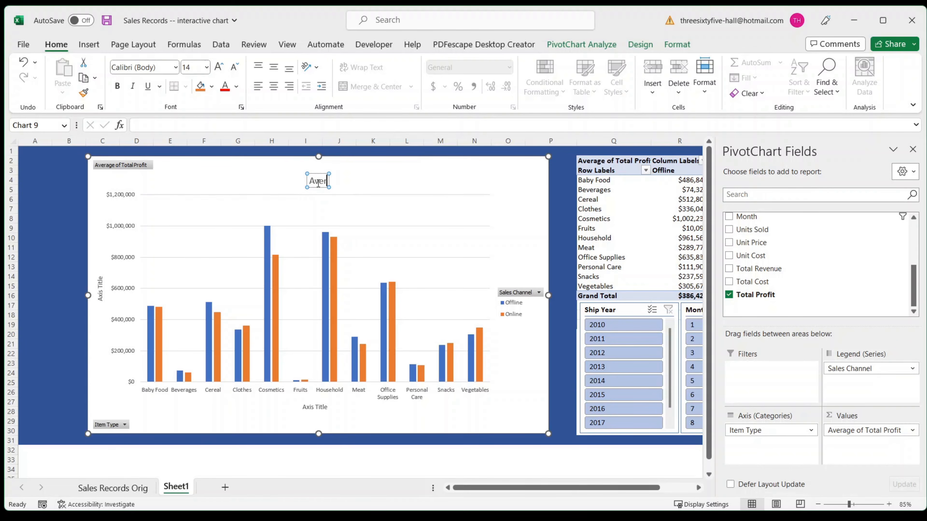
text(age Pro)
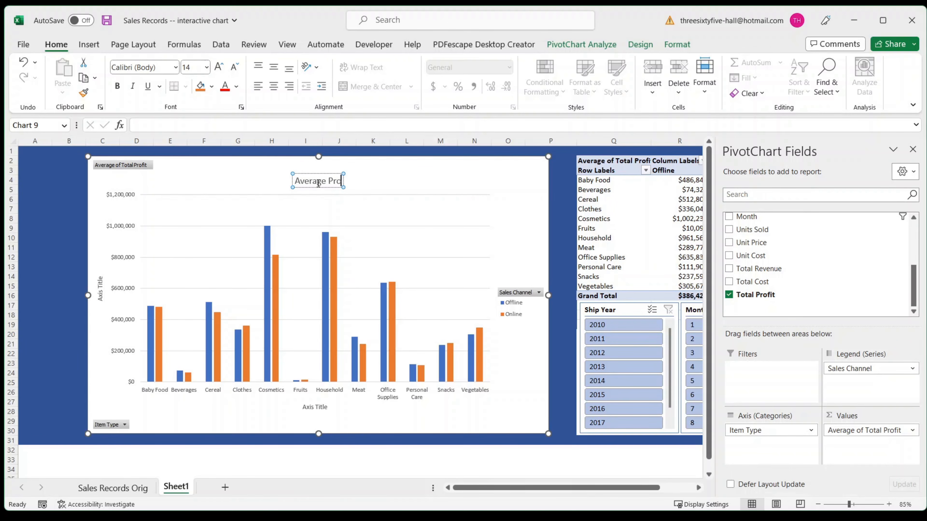
text(fit by I)
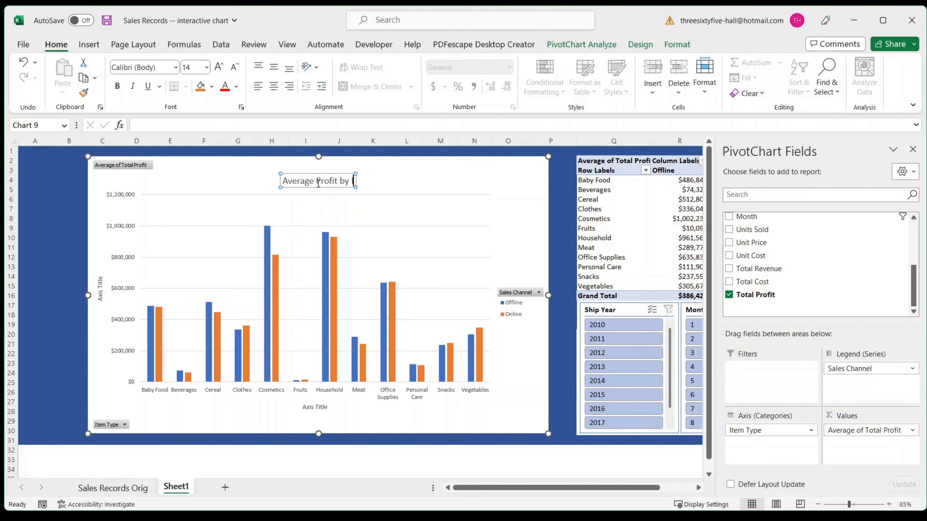
text(tem a)
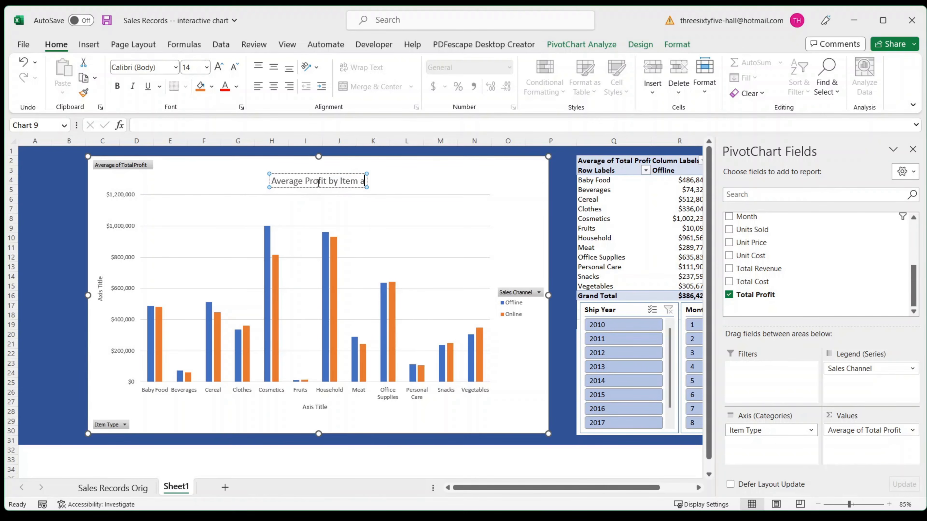
text(nd Sale)
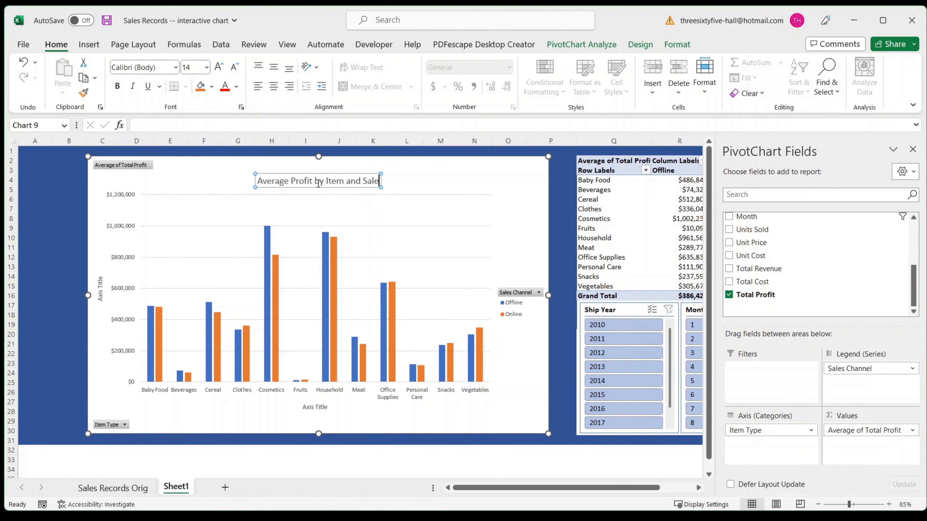
text(s Channel)
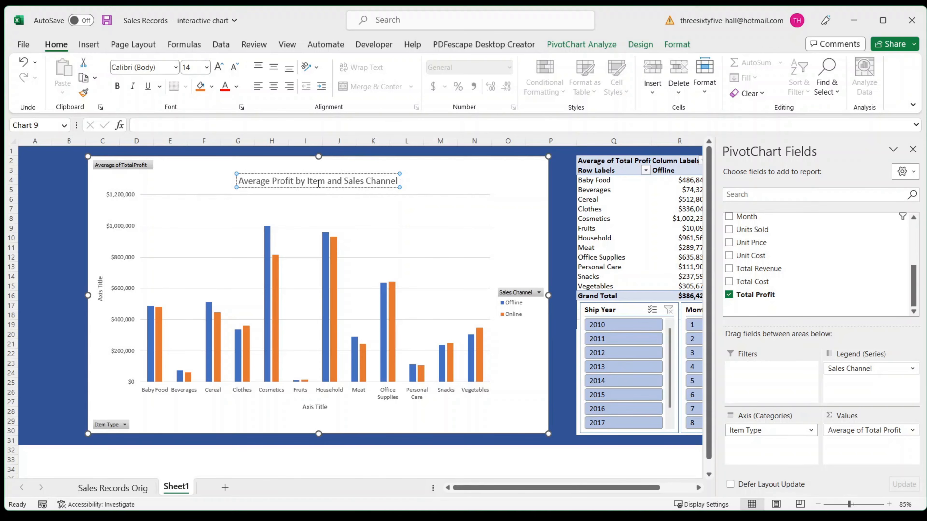
Set the horizontal axis title to "Item Type"
click(316, 409)
click(316, 408)
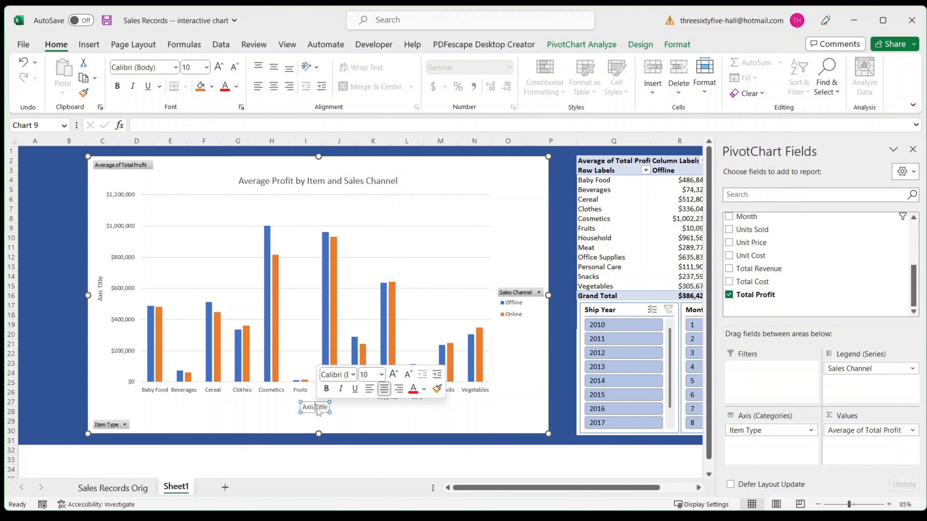
triple_click(318, 408)
text(Item T)
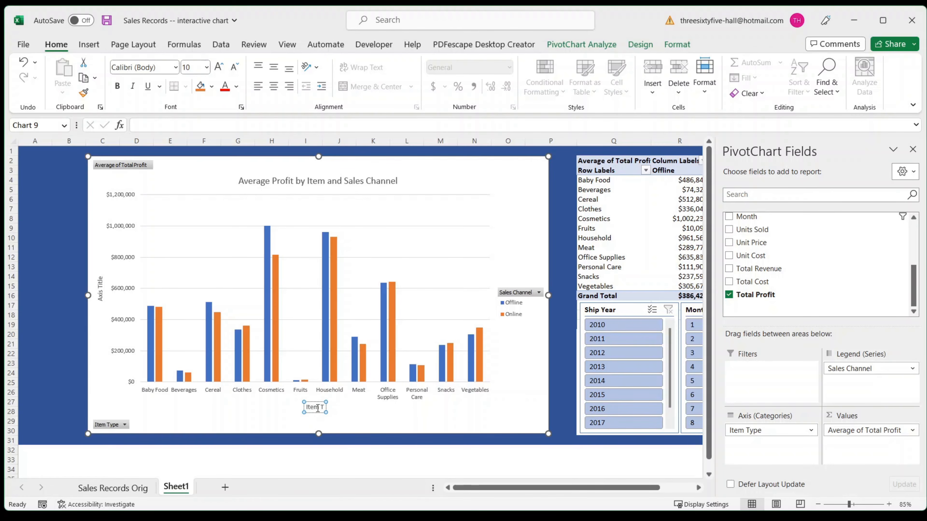
text(ype)
Set the vertical axis title to "Average Profit"
double_click(100, 296)
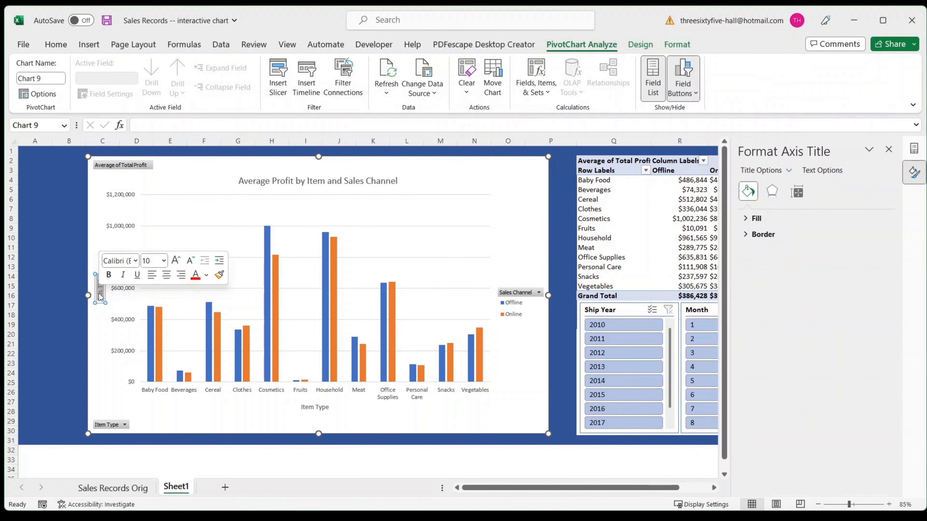
text(Average P)
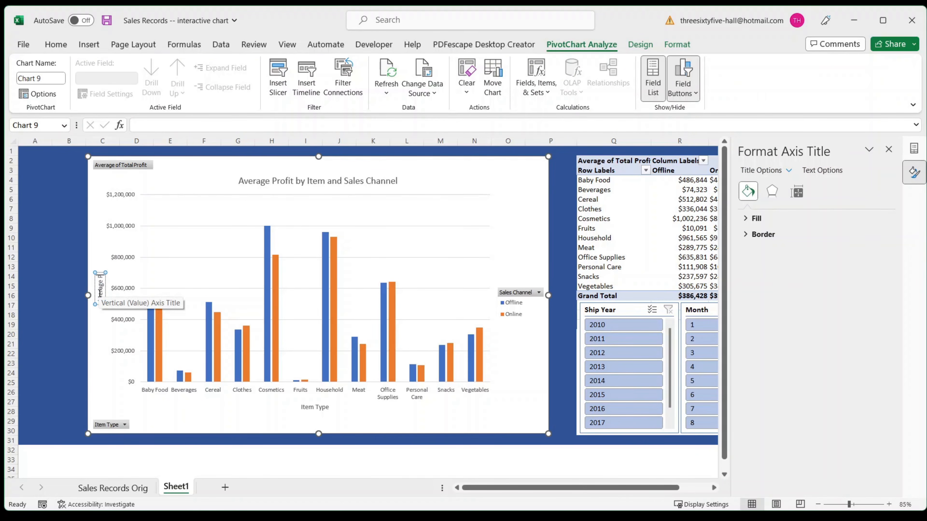
text(rofit)
Enlarge the chart title to 18 pt and make it bold
click(349, 182)
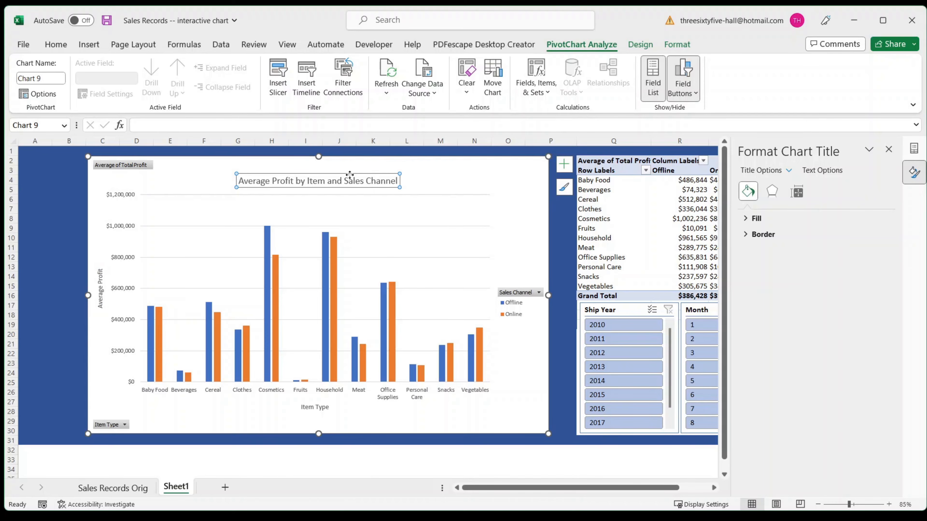
click(55, 43)
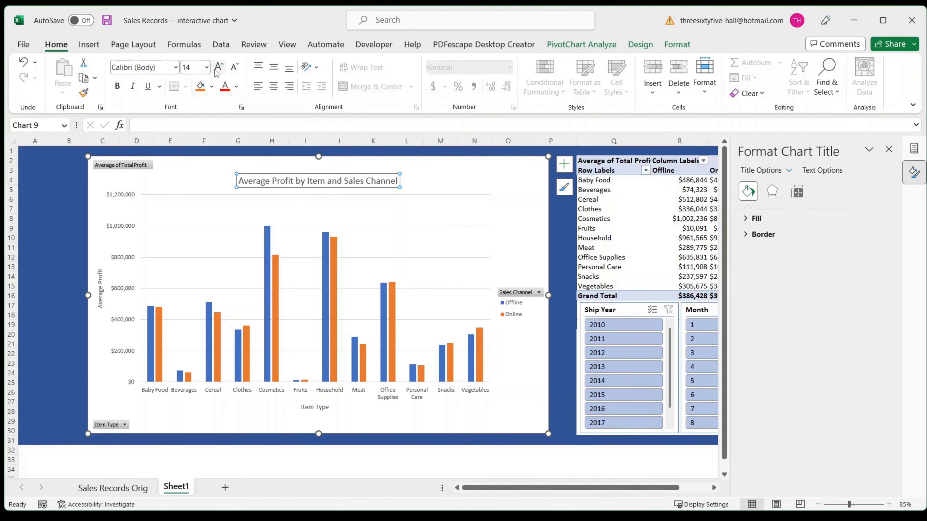
click(218, 67)
click(218, 68)
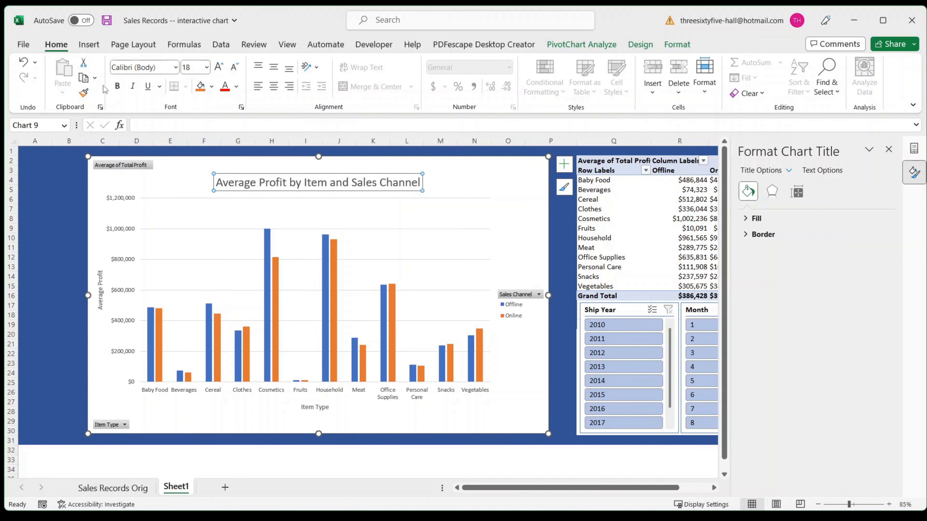
click(117, 86)
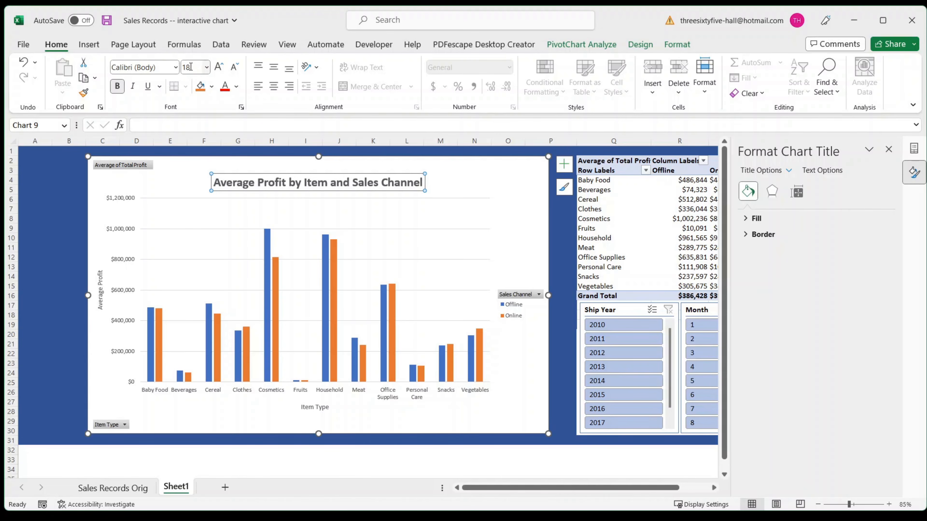
Enlarge the "Item Type" and "Average Profit" axis titles to 12 pt and deselect the chart
click(316, 406)
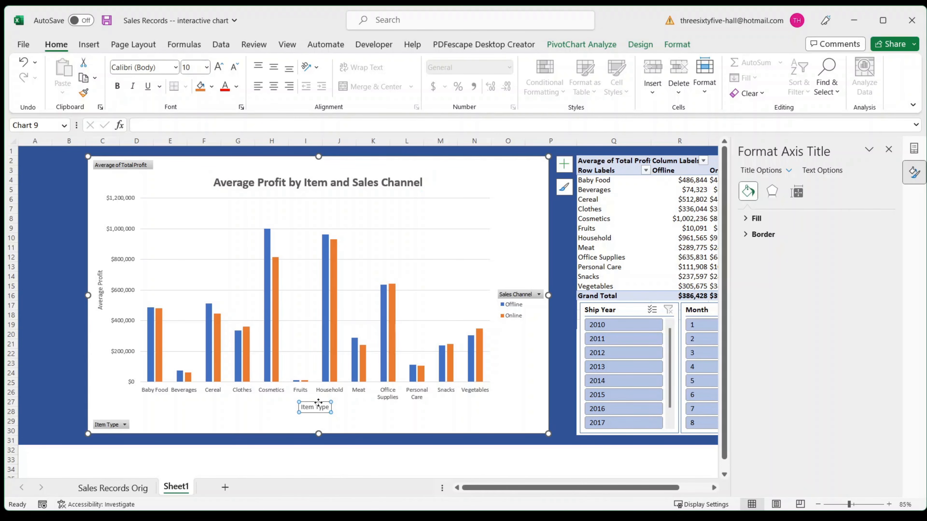
click(219, 67)
click(219, 67)
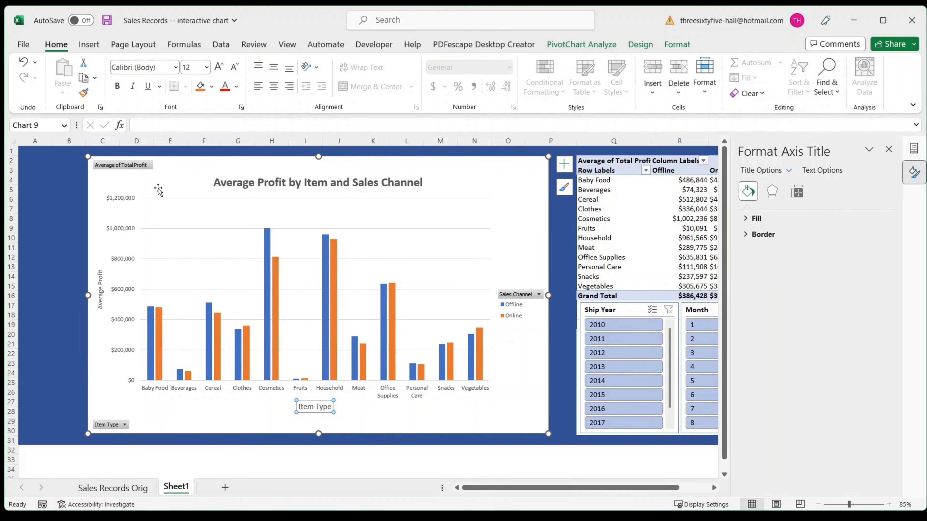
click(92, 274)
click(101, 267)
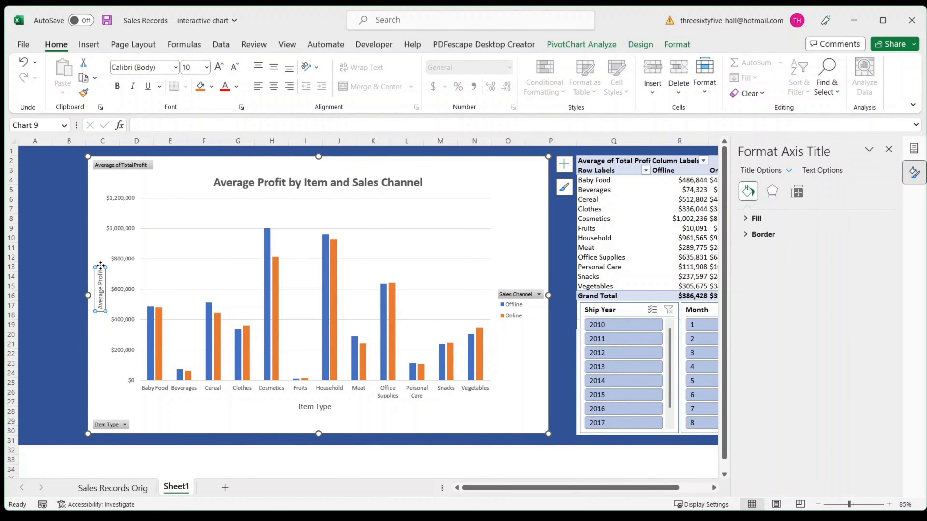
click(219, 67)
click(219, 67)
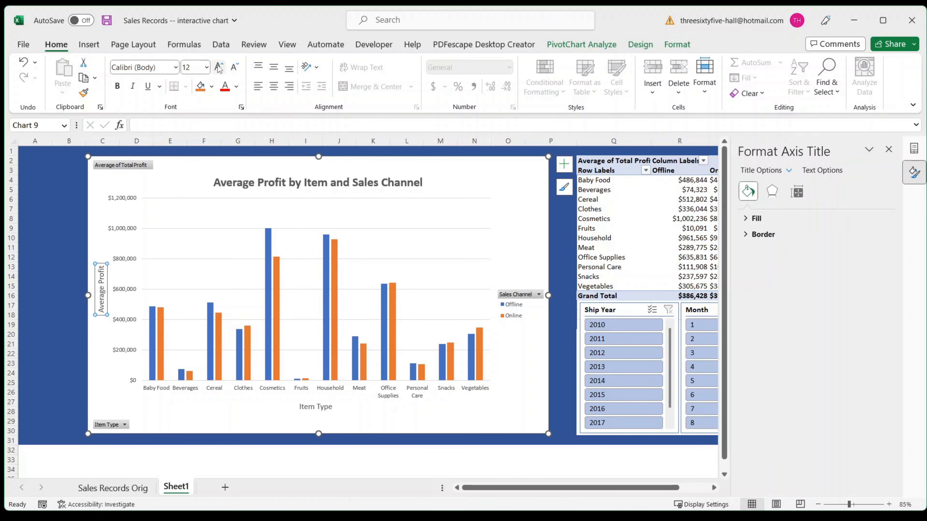
click(62, 162)
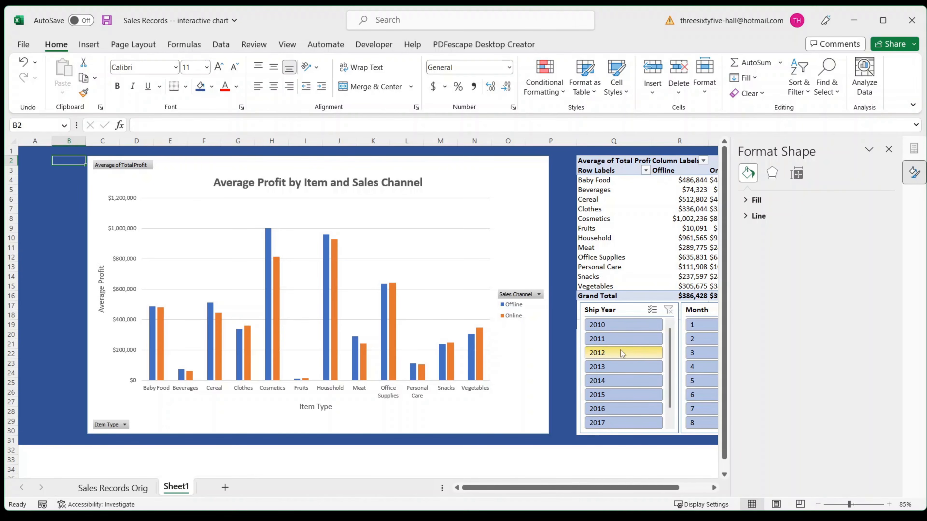
Try the slicers with single selections, using Ship Years 2011, 2014 and 2013 and Months 3 and 5
click(604, 343)
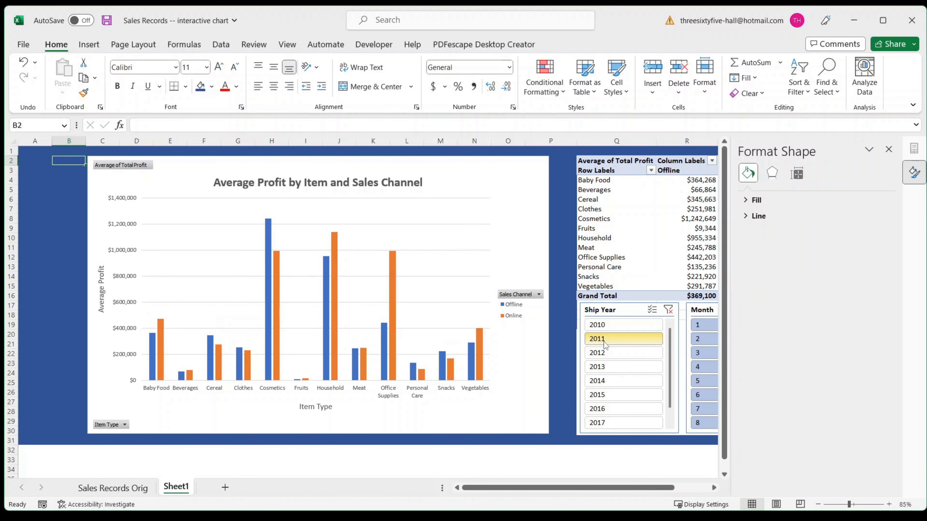
click(705, 352)
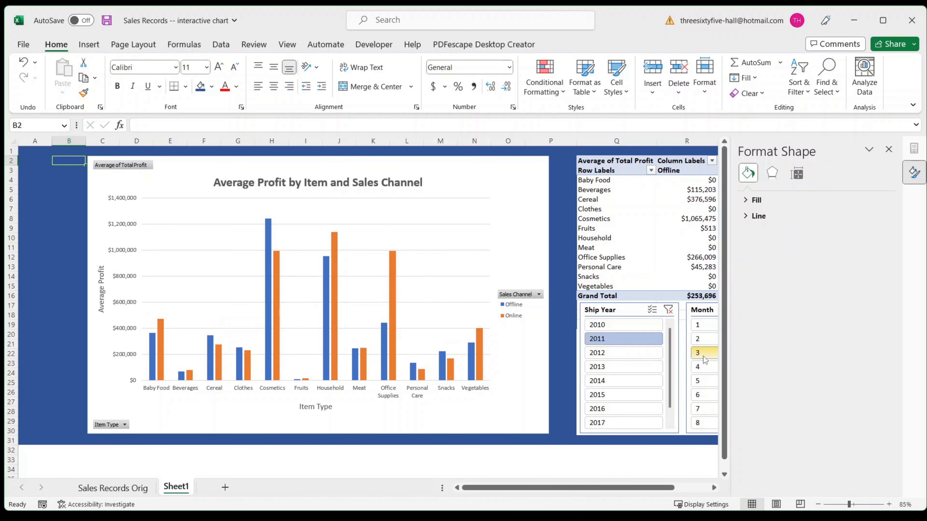
click(620, 381)
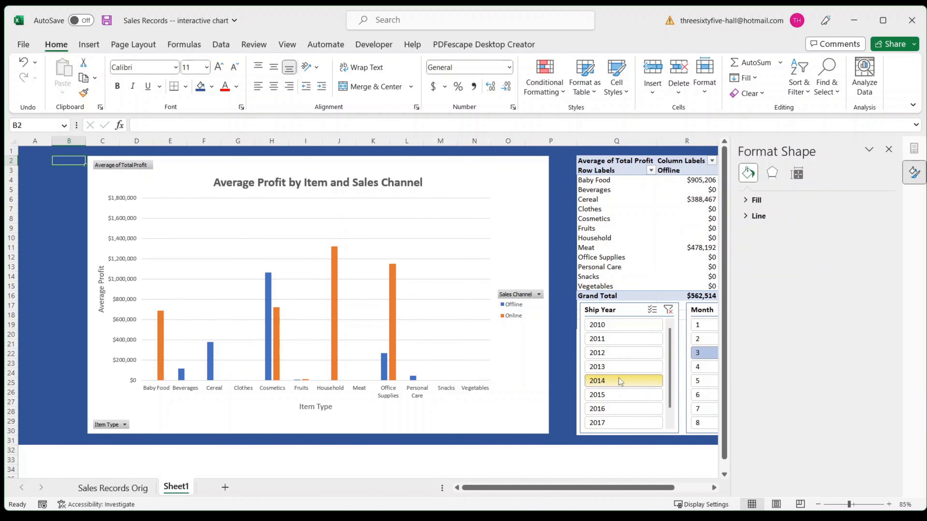
click(708, 381)
click(620, 339)
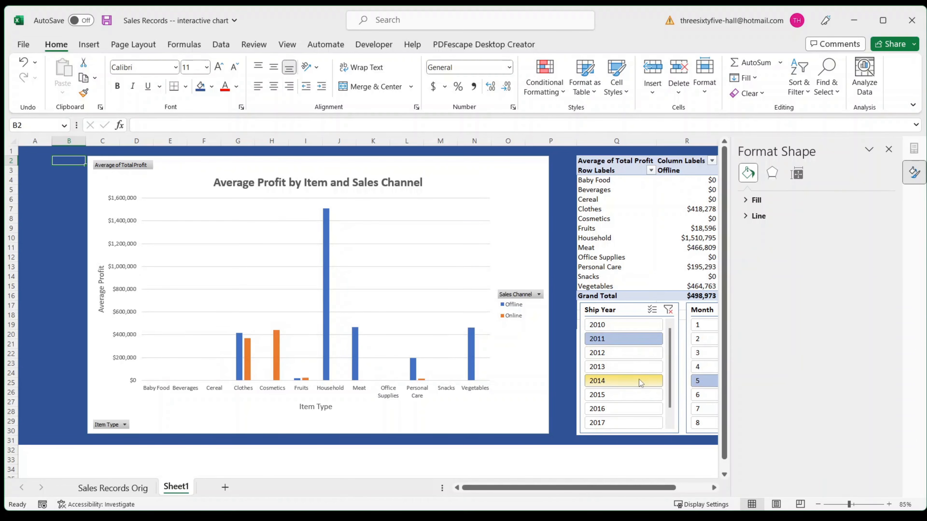
click(613, 367)
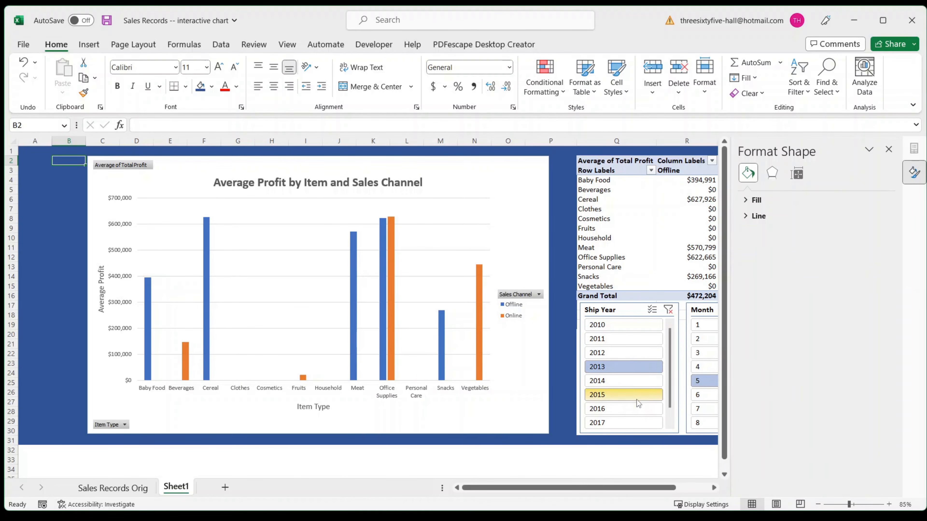
Add Month 2 to the Month selection, try Ship Years 2014 and 2010, and clear the slicer filters
ctrl+click(699, 340)
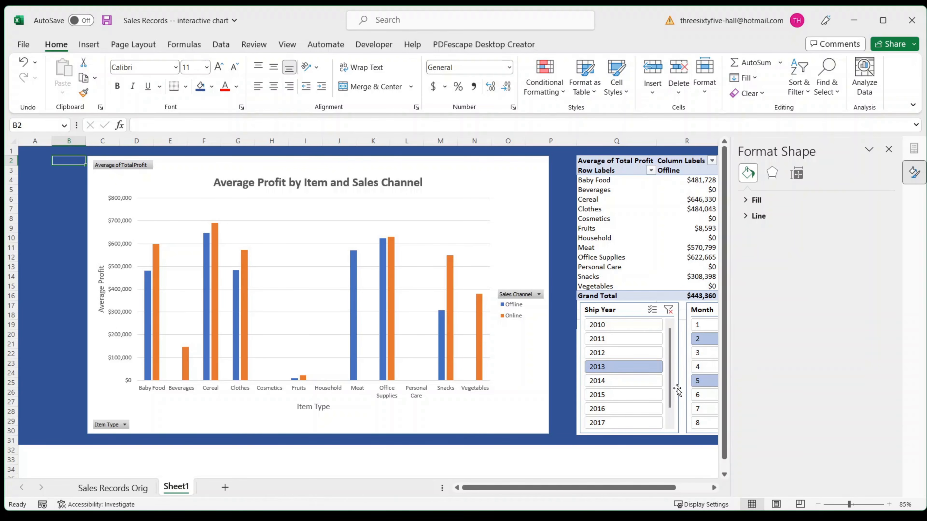
click(639, 386)
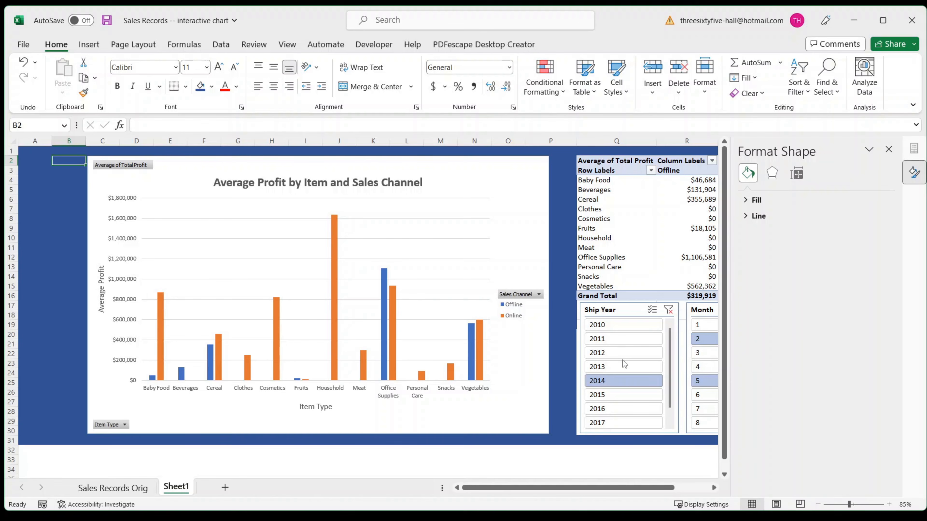
click(614, 326)
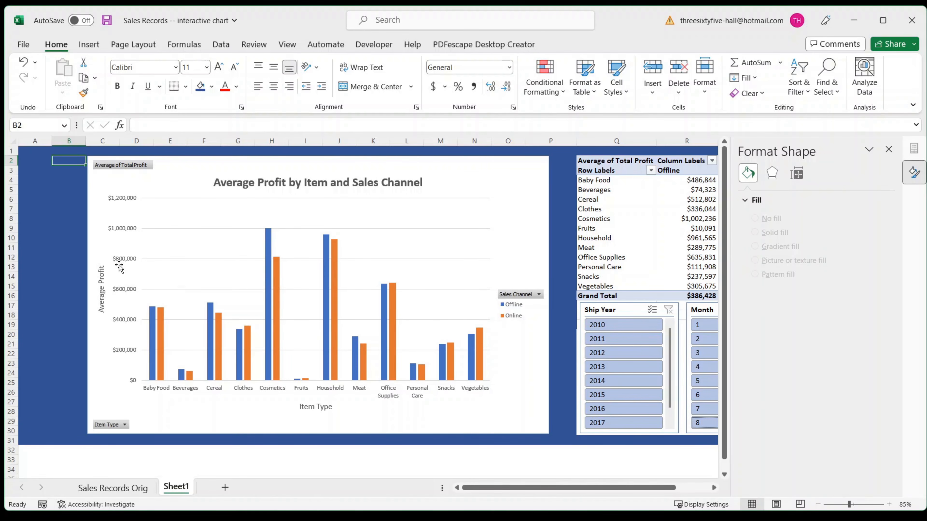
Fix the vertical axis maximum bound at 1600000 and deselect the chart
click(126, 260)
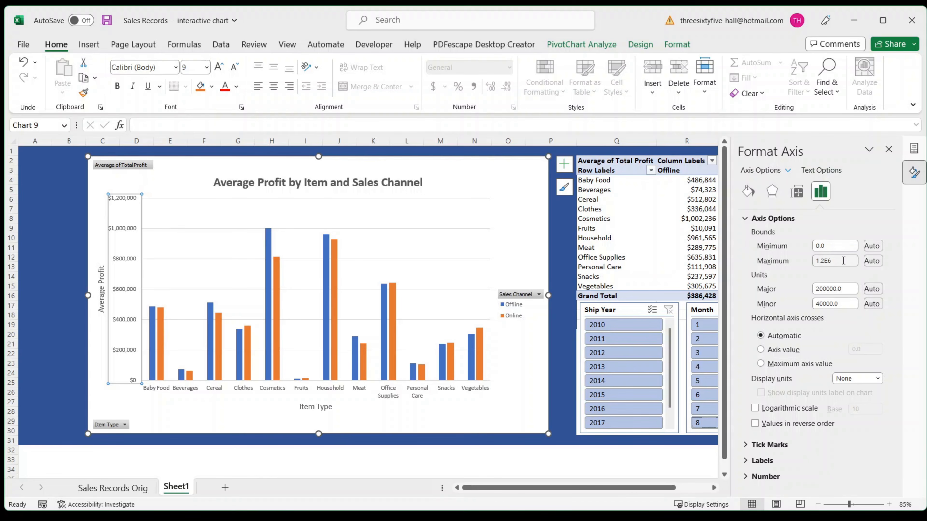
click(830, 261)
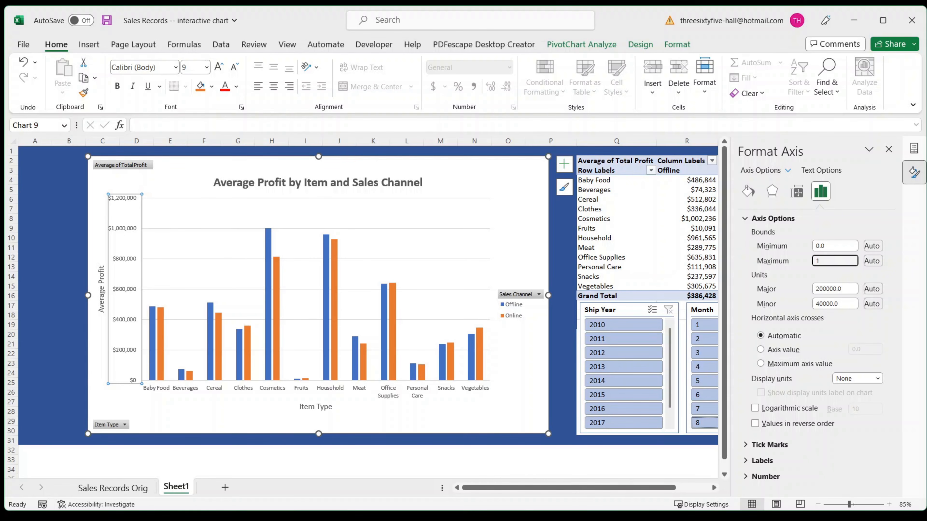
text(1600000)
click(835, 288)
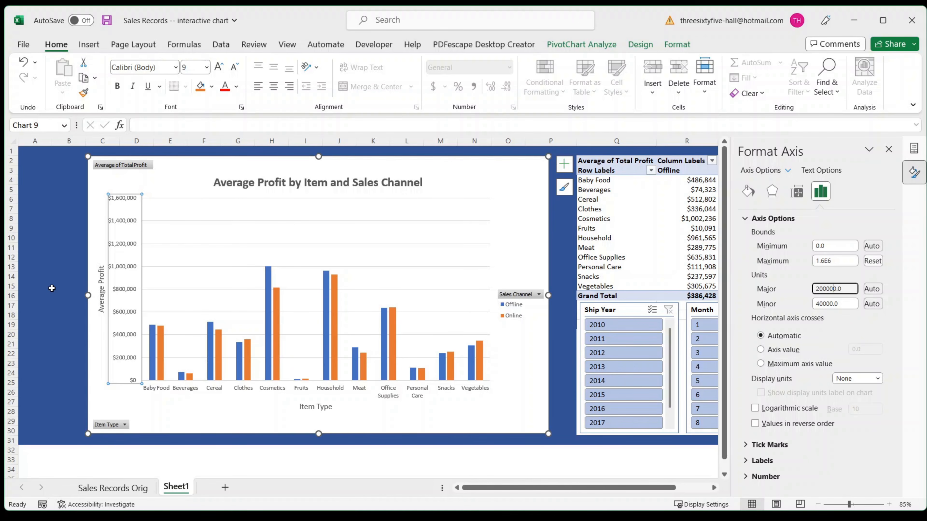
click(59, 279)
Test the fixed axis with Ship Years 2013 and 2015, add 2012 and 2011 to the selection, and clear the filter
click(629, 368)
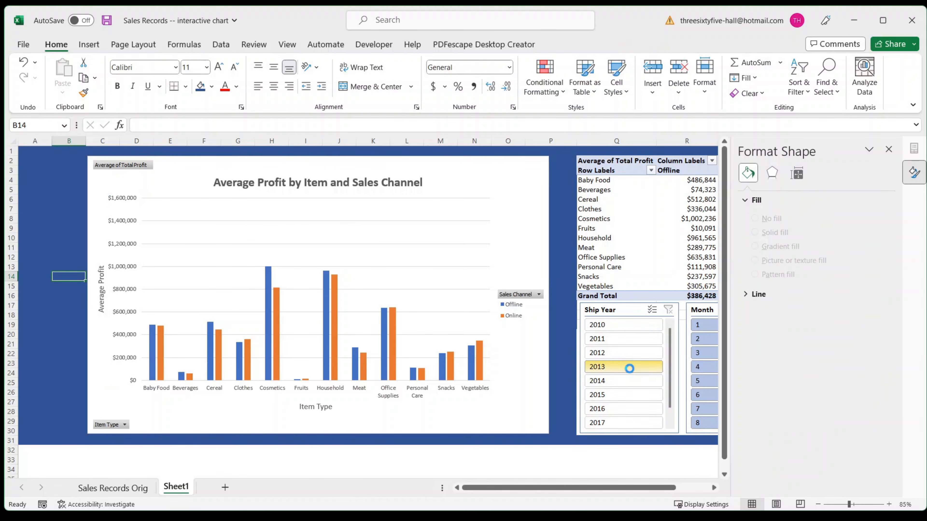
click(620, 396)
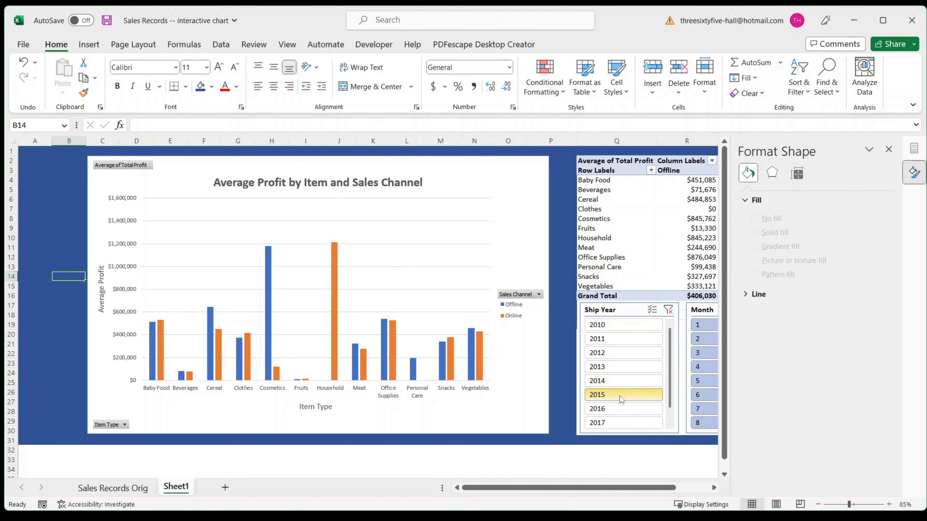
ctrl+click(614, 355)
ctrl+click(612, 340)
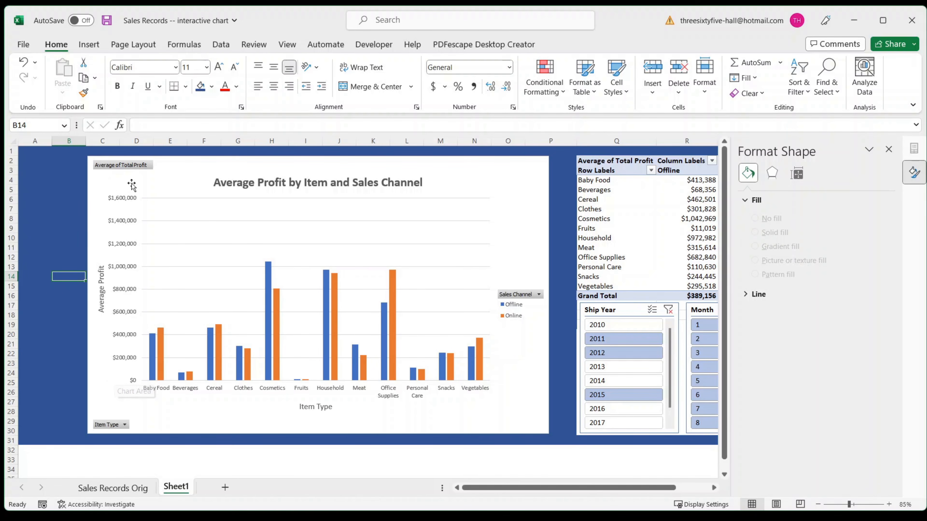
key(alt+c)
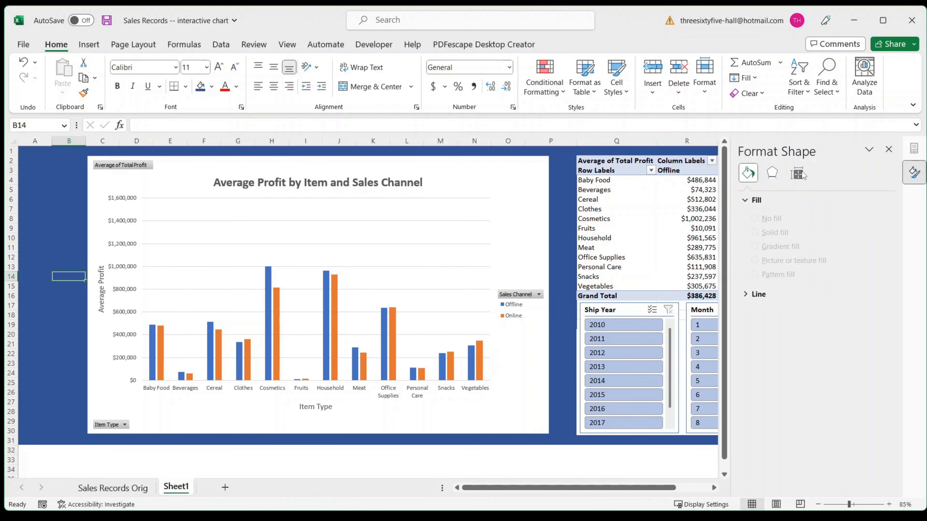
Close the Format Shape pane and fill columns V to X with the backdrop's blue
click(888, 149)
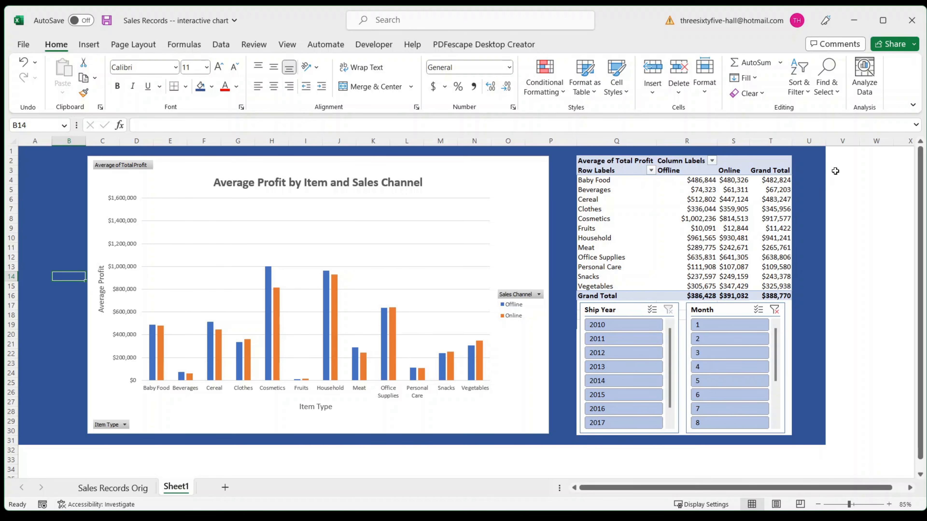
mouse_move(879, 153)
mouse_down()
mouse_move(849, 331)
mouse_move(862, 458)
mouse_move(852, 466)
mouse_up()
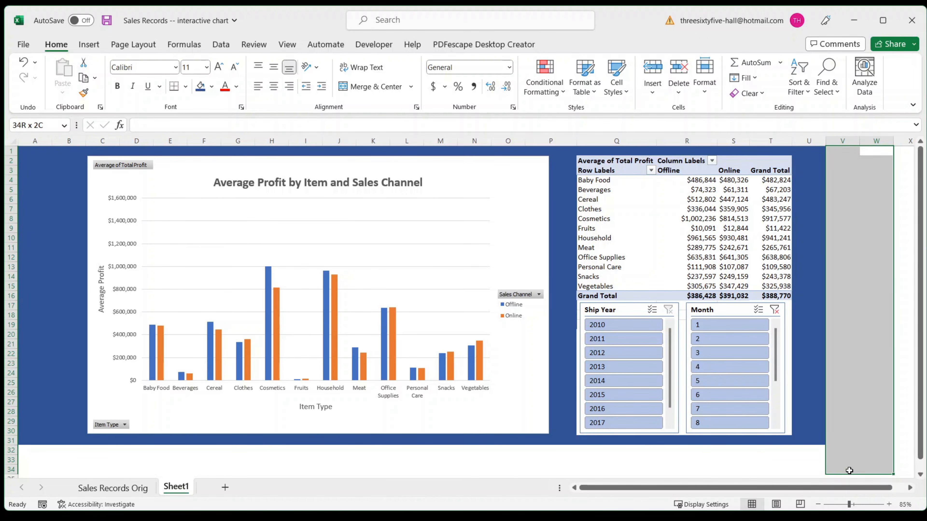
click(849, 468)
click(841, 139)
drag(841, 139, 905, 141)
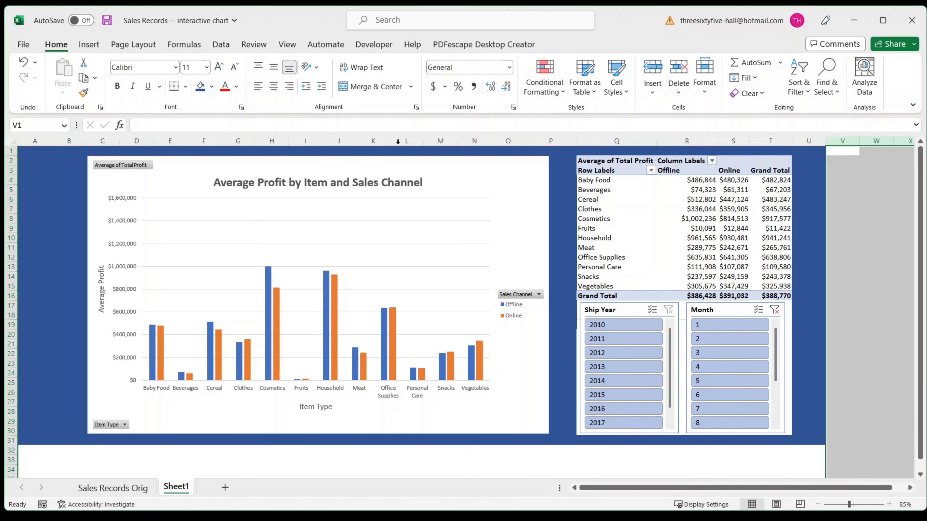
click(200, 86)
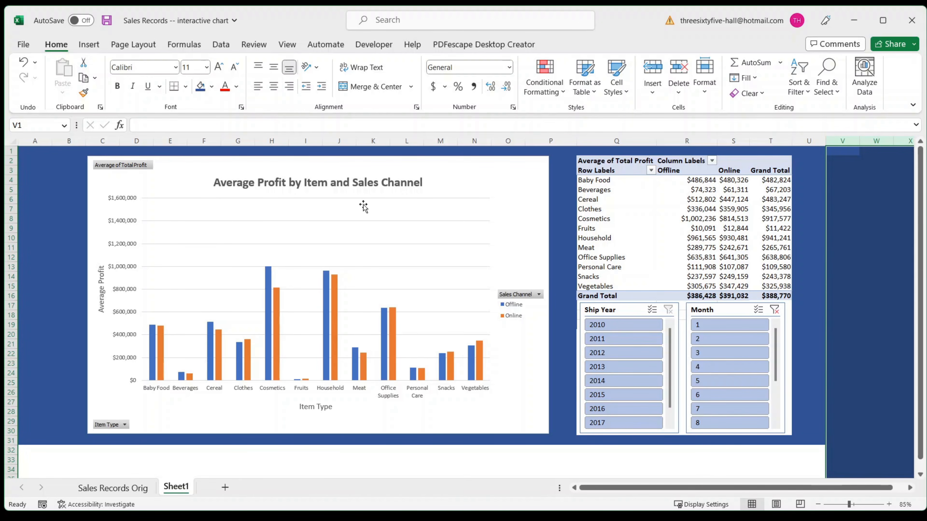
Fill the white cells below the backdrop, A32:U35, with the same blue and deselect them
click(805, 468)
click(820, 448)
drag(814, 450, 36, 471)
click(202, 84)
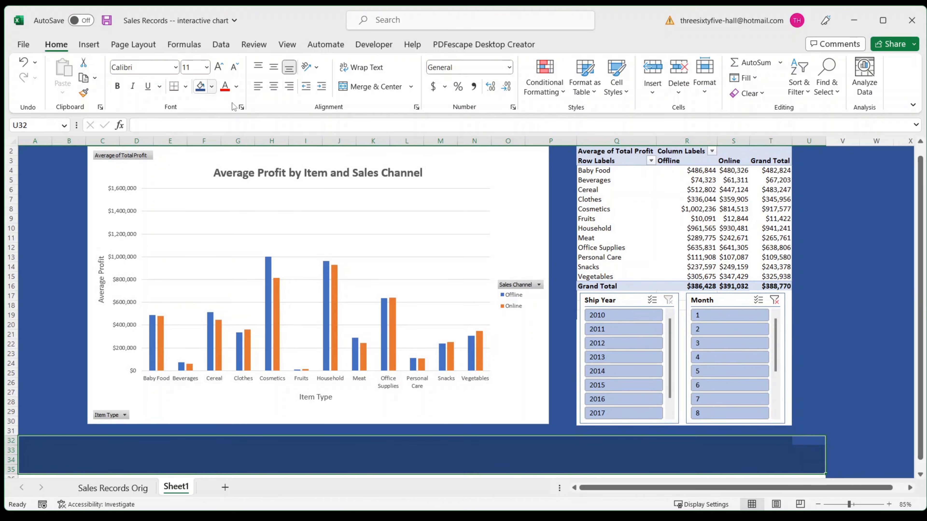
scroll(786, 340, up, 1)
click(843, 316)
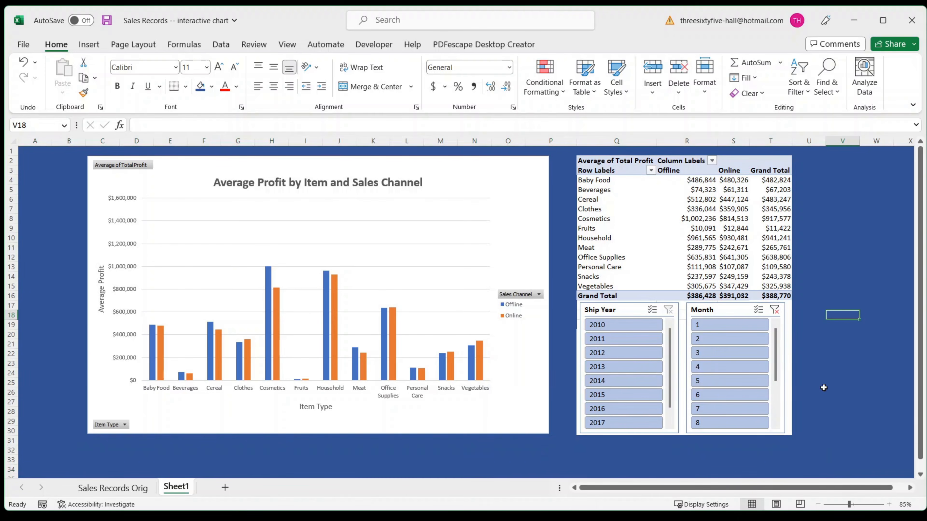
click(56, 332)
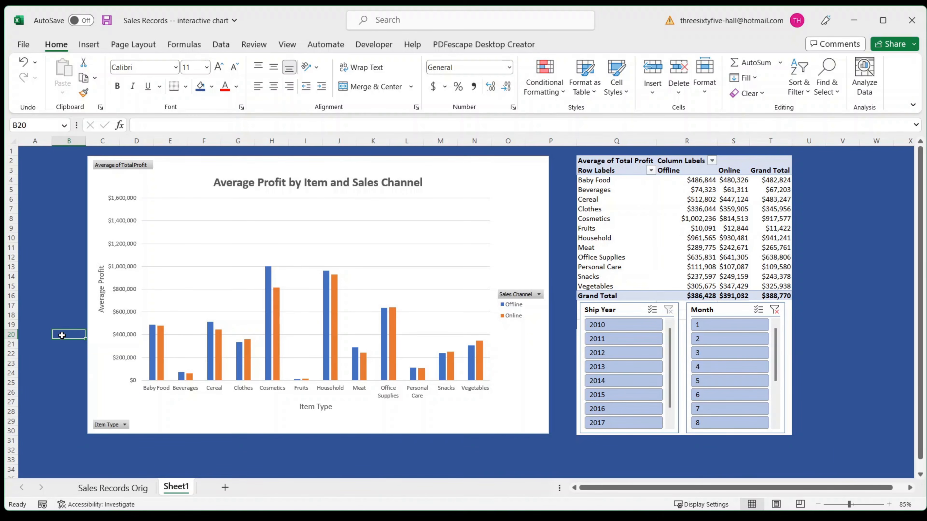
Filter the chart to Ship Years 2012 through 2015 and Months 2 through 7 with the slicers
click(620, 352)
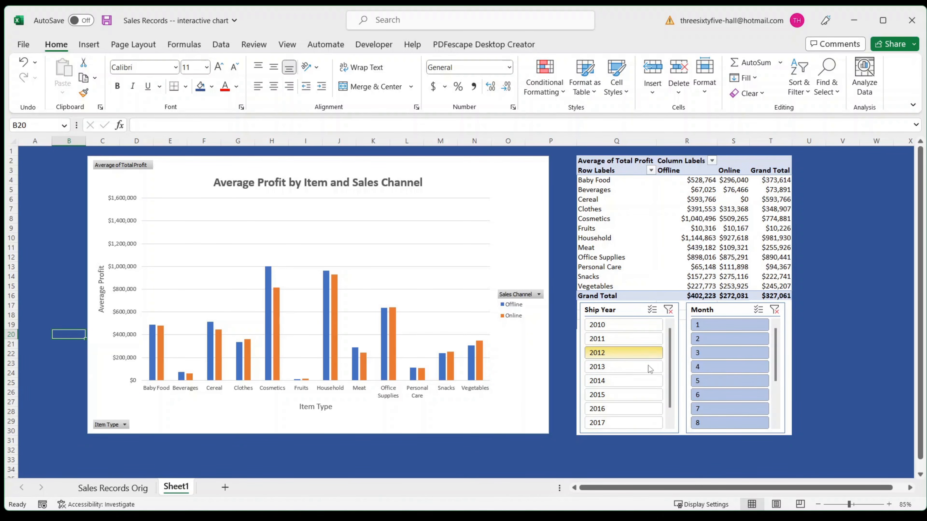
click(734, 405)
drag(734, 405, 730, 339)
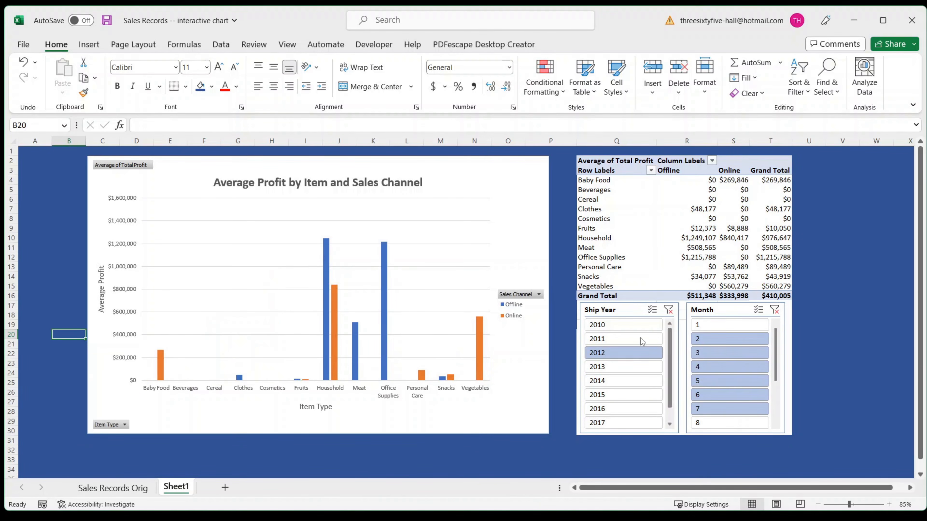
drag(620, 352, 624, 395)
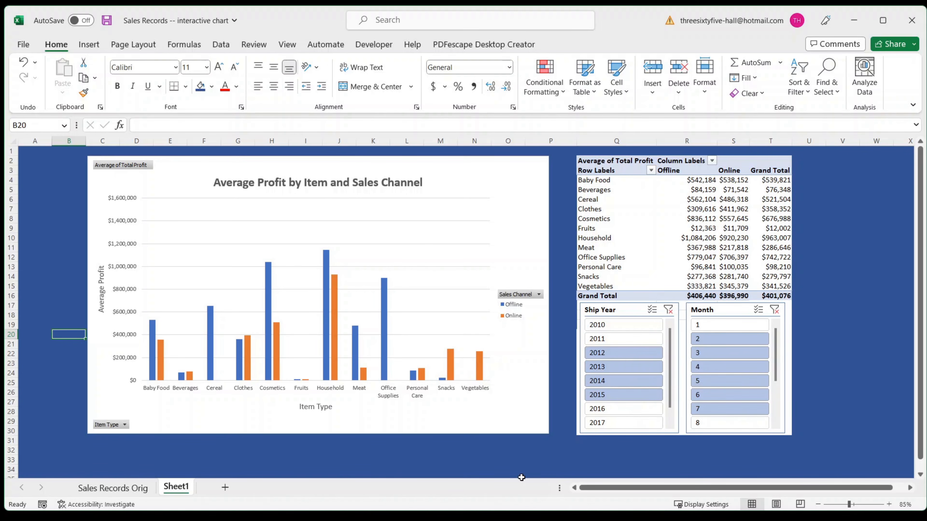